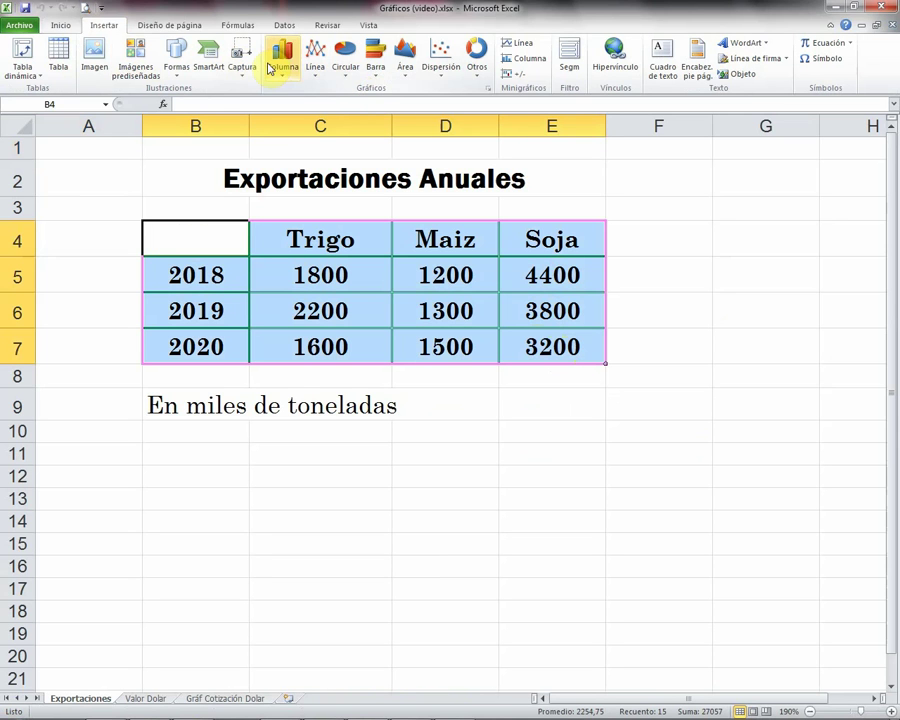
# Step: Insert a clustered 3-D column chart from the exports table in B4:E7
pyautogui.click(287, 62)
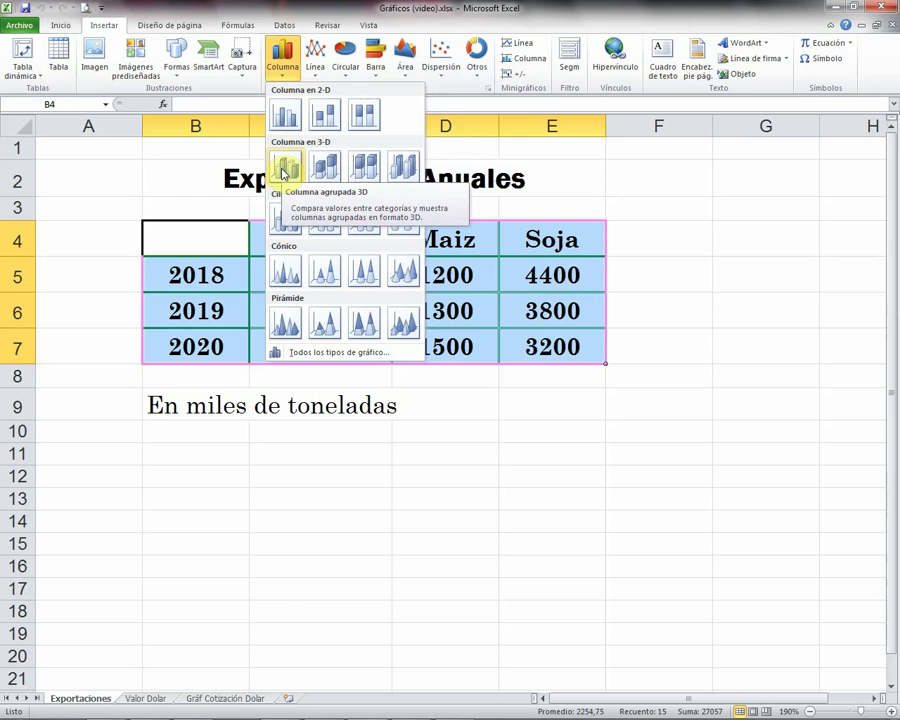
pyautogui.click(284, 170)
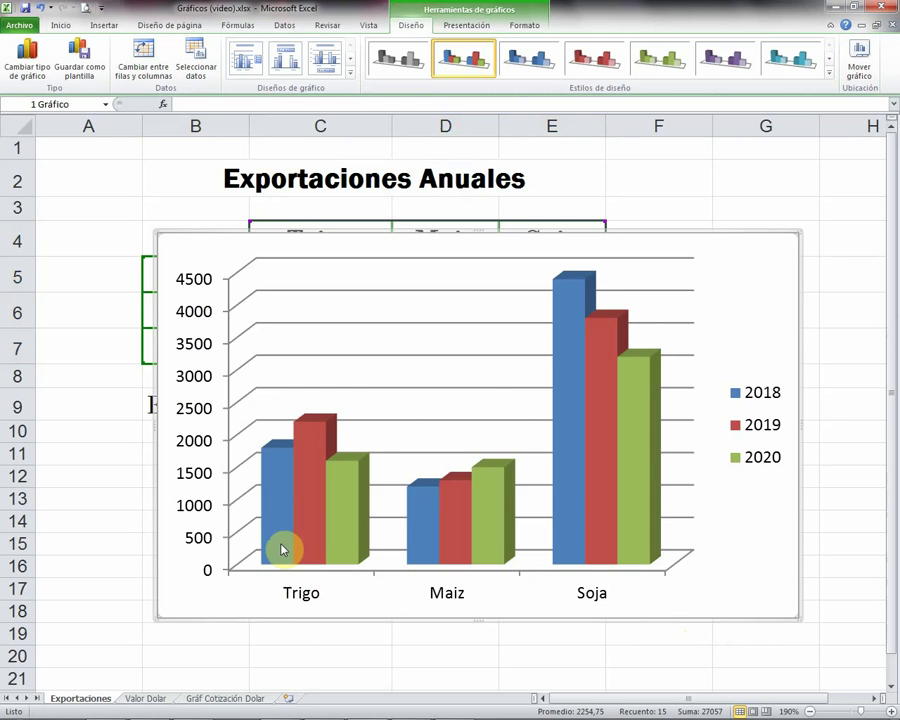
pyautogui.moveTo(282, 486)
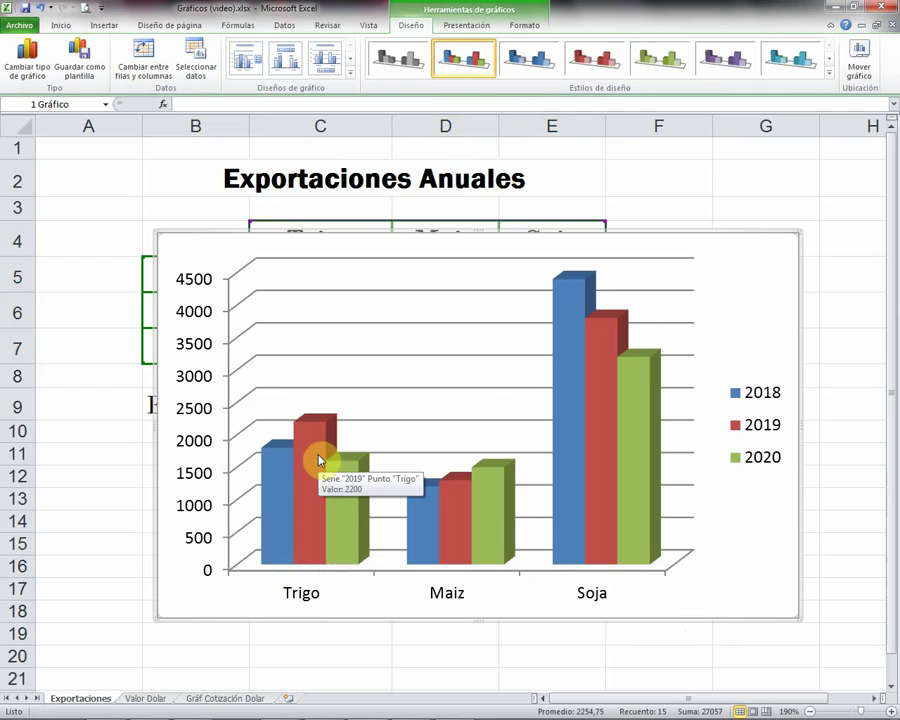
pyautogui.moveTo(346, 498)
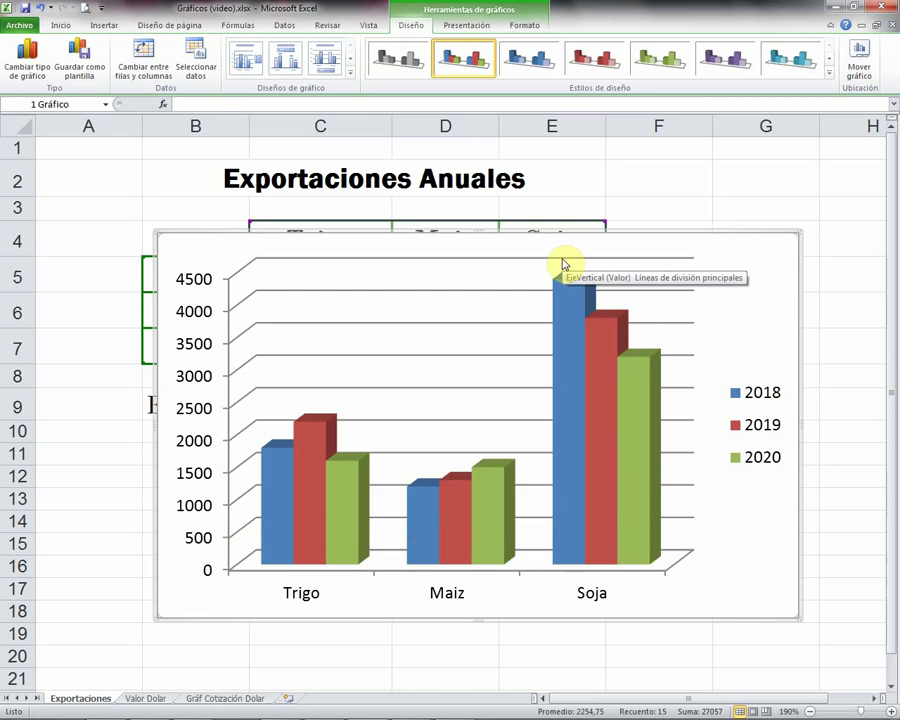
pyautogui.moveTo(583, 277)
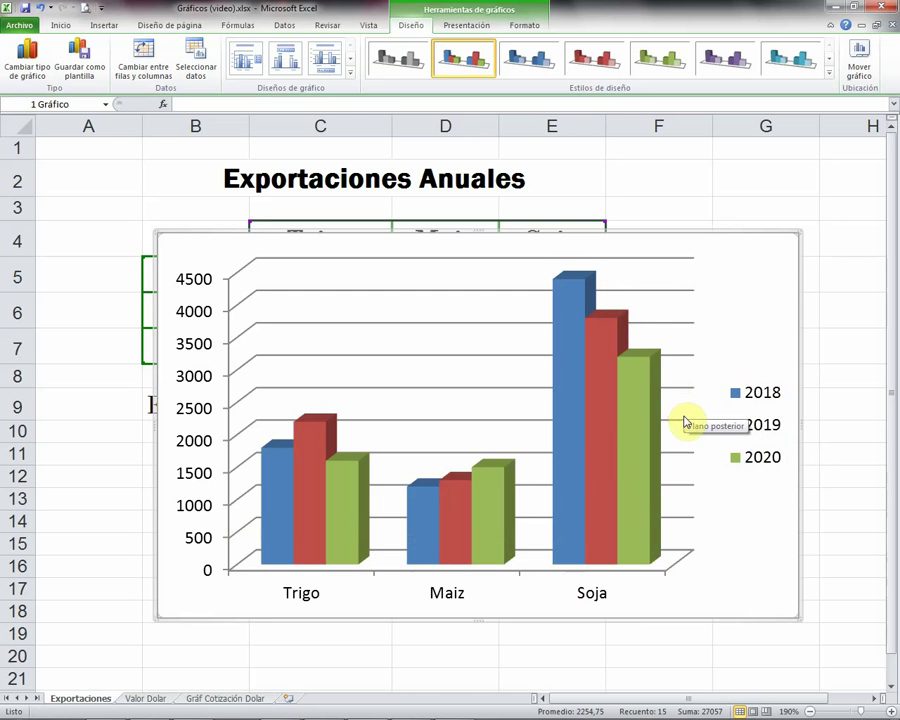
pyautogui.moveTo(414, 487)
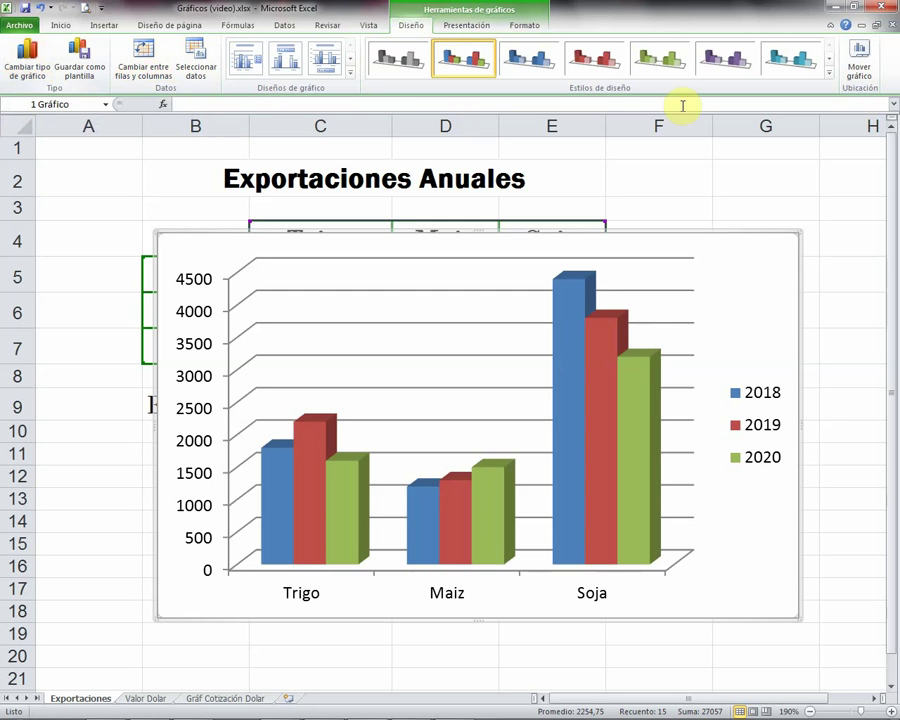
# Step: Move the column chart to a new sheet named GráficoExp
pyautogui.click(862, 62)
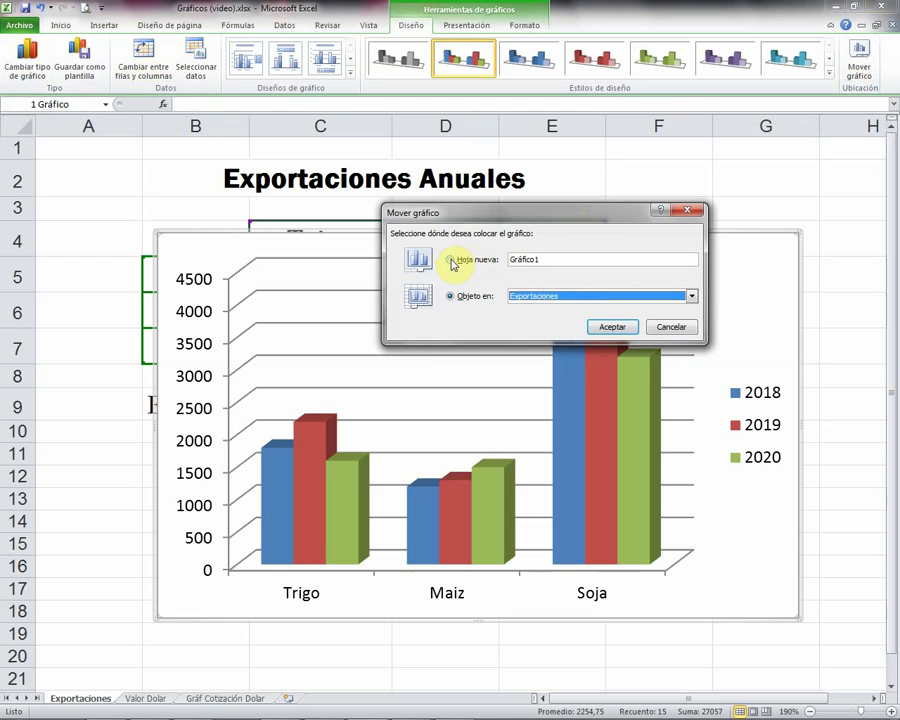
pyautogui.click(454, 260)
pyautogui.click(552, 258)
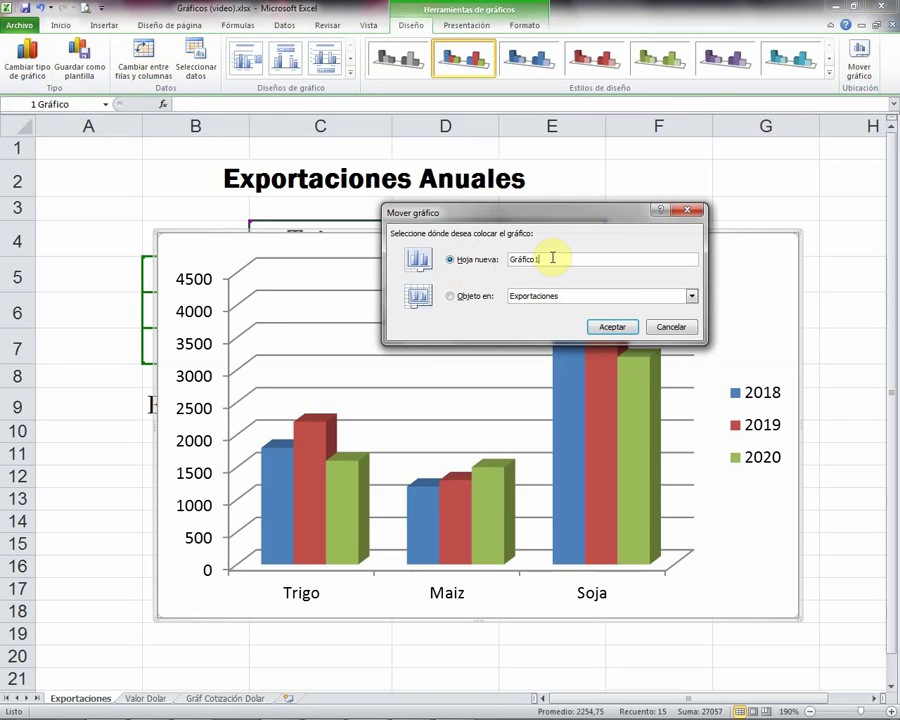
pyautogui.press('BackSpace')
pyautogui.write('Exp')
pyautogui.click(612, 326)
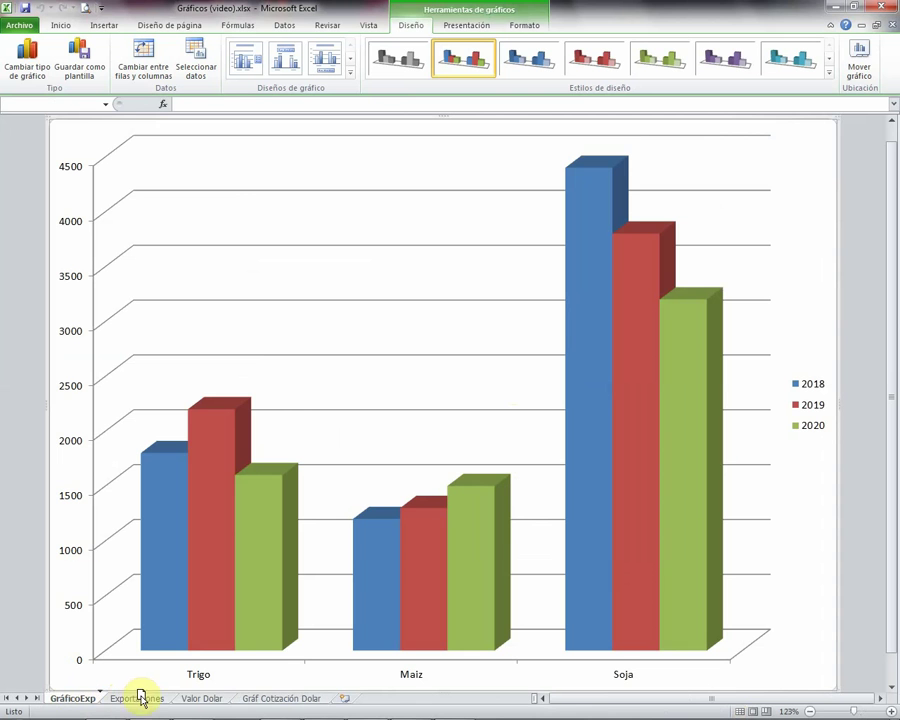
# Step: Place the GráficoExp sheet directly after Exportaciones, check the source table, and return to the chart sheet
pyautogui.moveTo(178, 692); pyautogui.dragTo(180, 690)
pyautogui.click(70, 702)
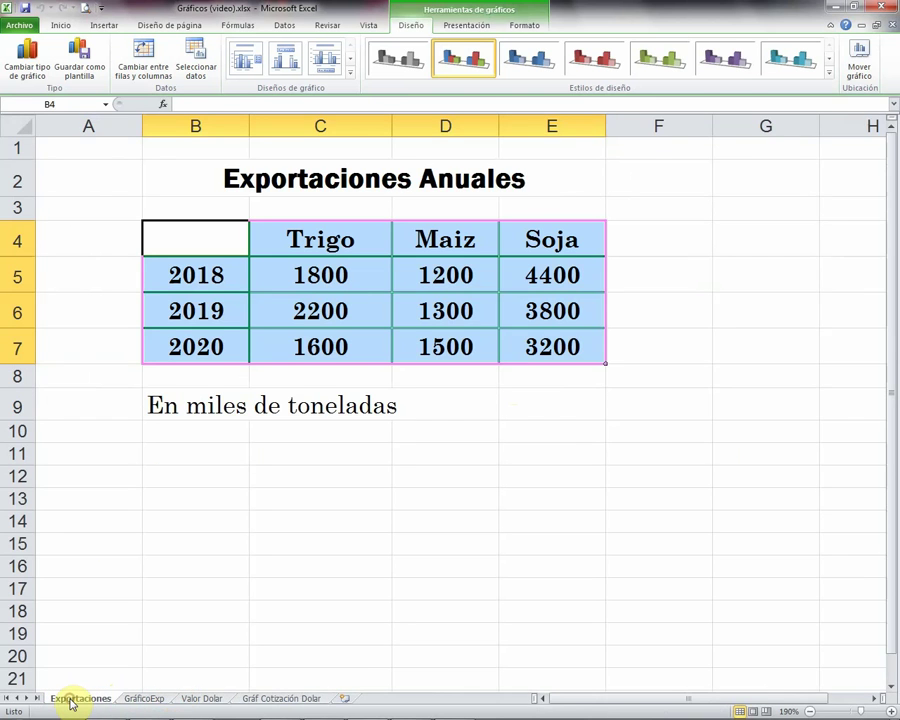
pyautogui.click(147, 700)
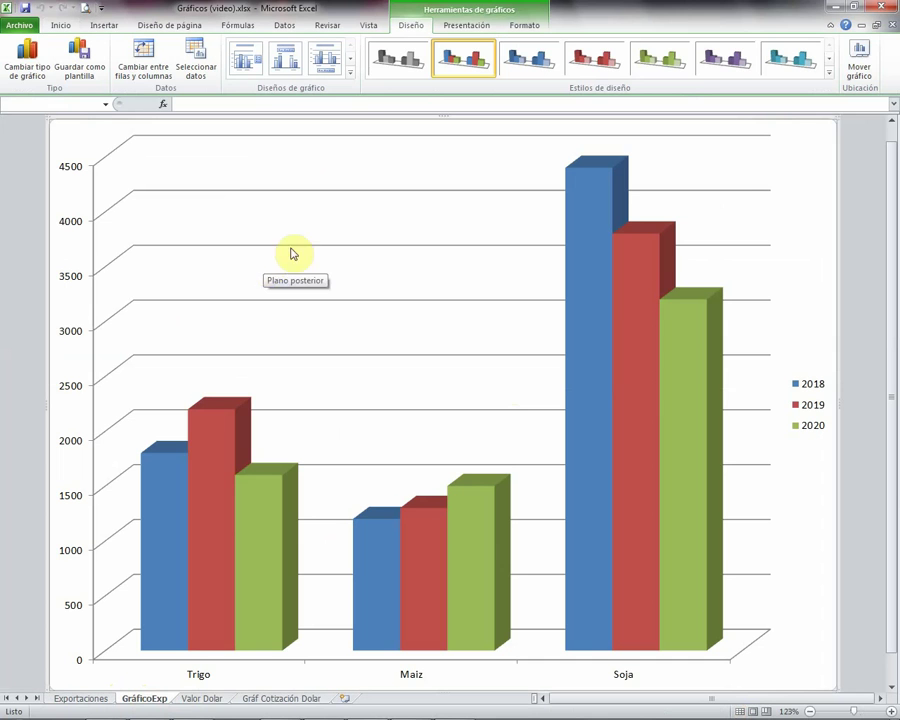
# Step: Add a title above the chart reading "Exportaciones Anuales de Cereales"
pyautogui.click(474, 30)
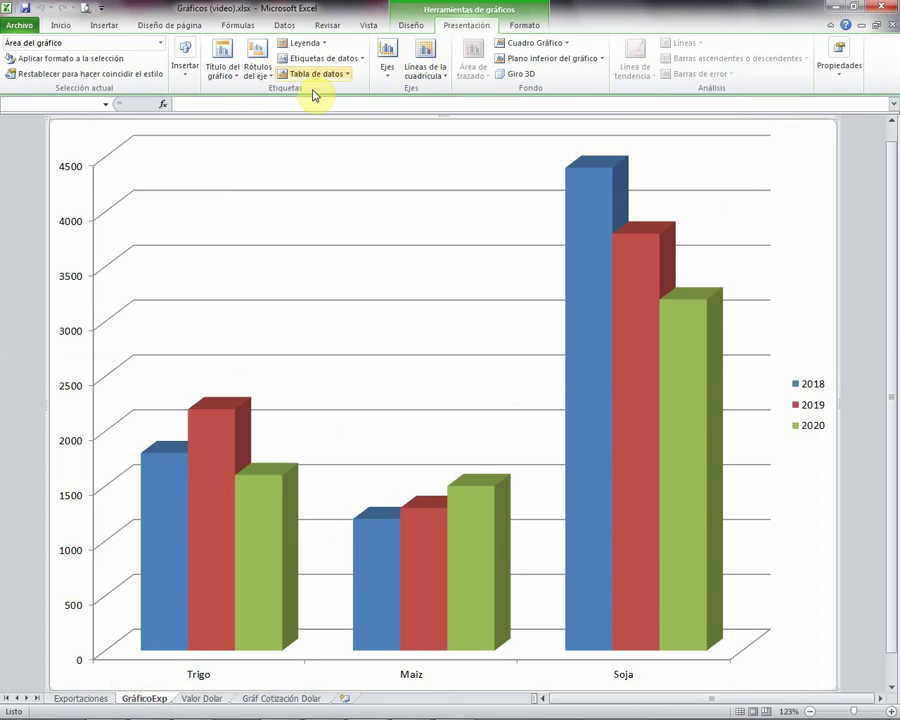
pyautogui.click(222, 73)
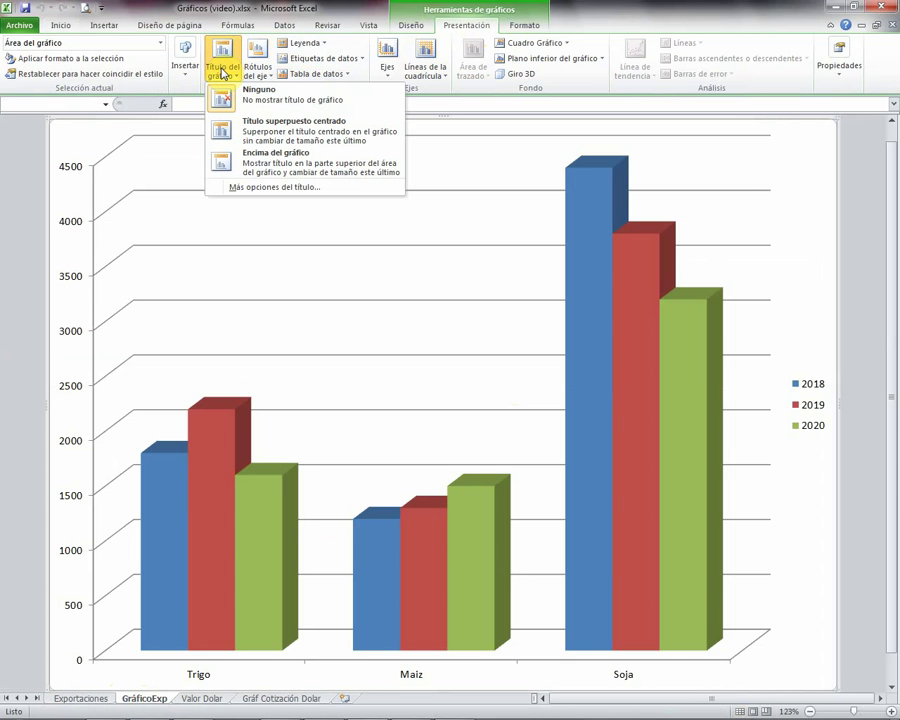
pyautogui.click(284, 162)
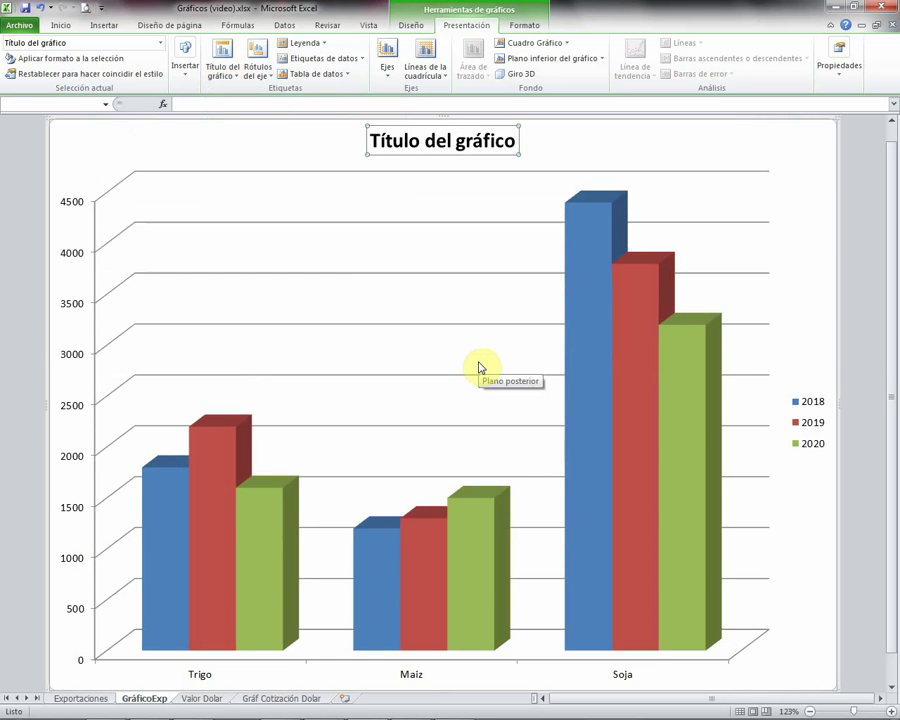
pyautogui.write('Expo')
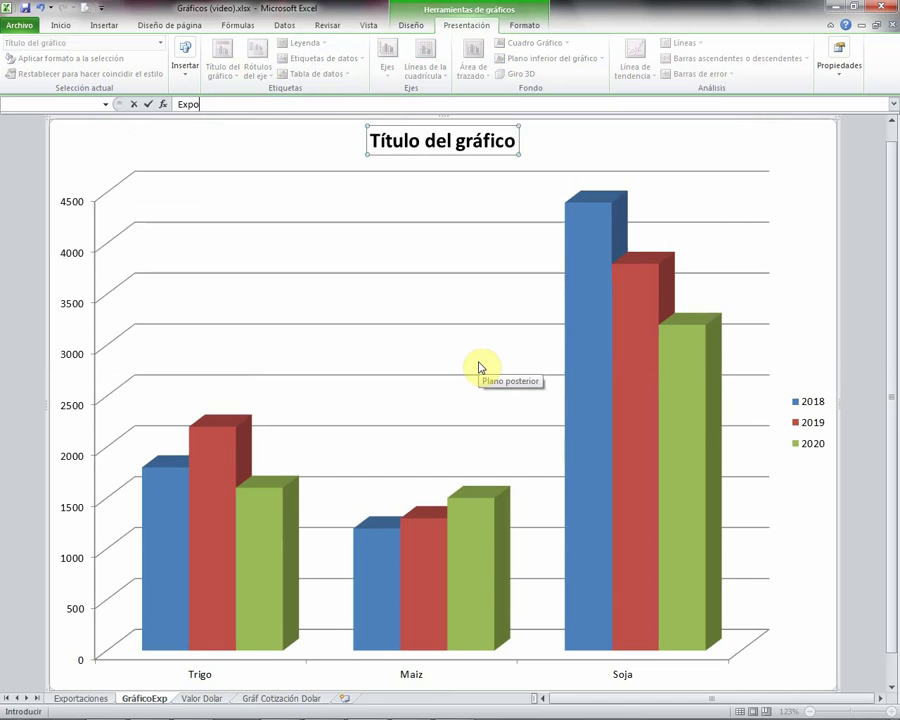
pyautogui.write('rtaciones Anuales de')
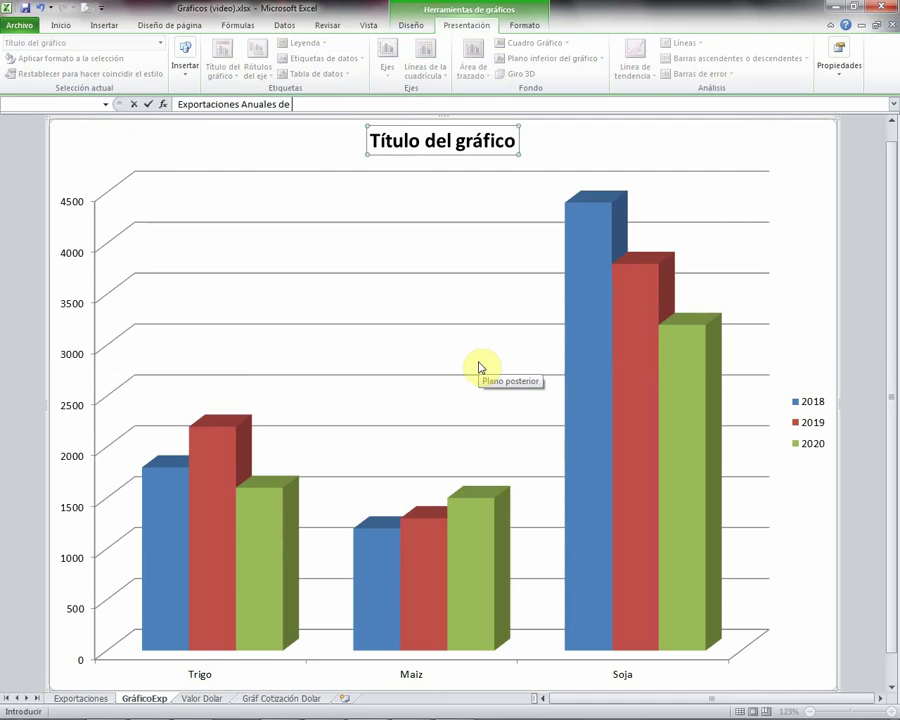
pyautogui.write(' Cereales')
pyautogui.press('Return')
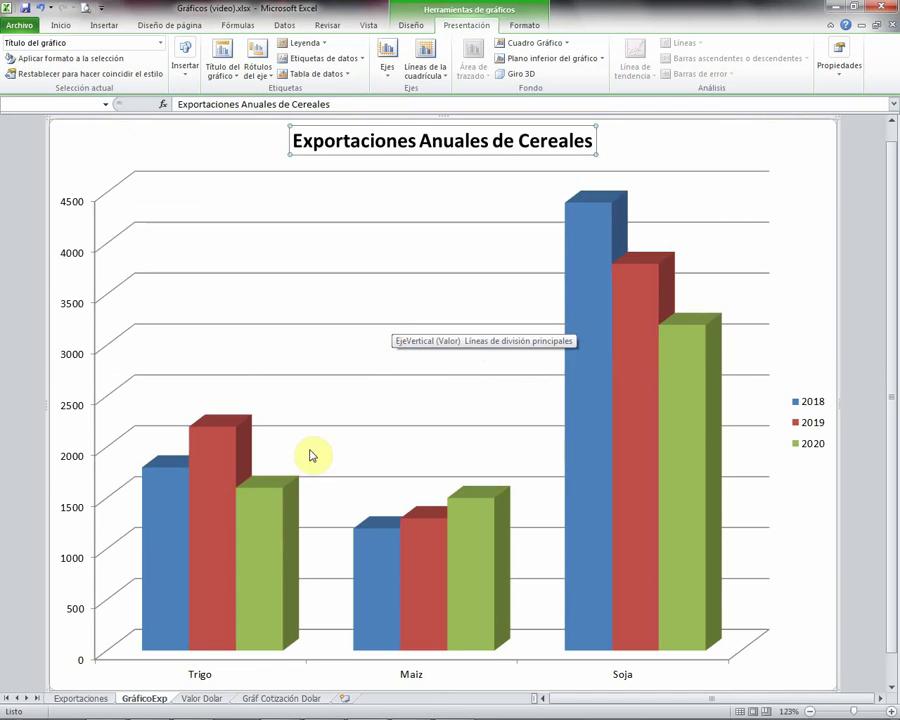
# Step: Set the font size of the horizontal axis category labels to 16
pyautogui.click(200, 676)
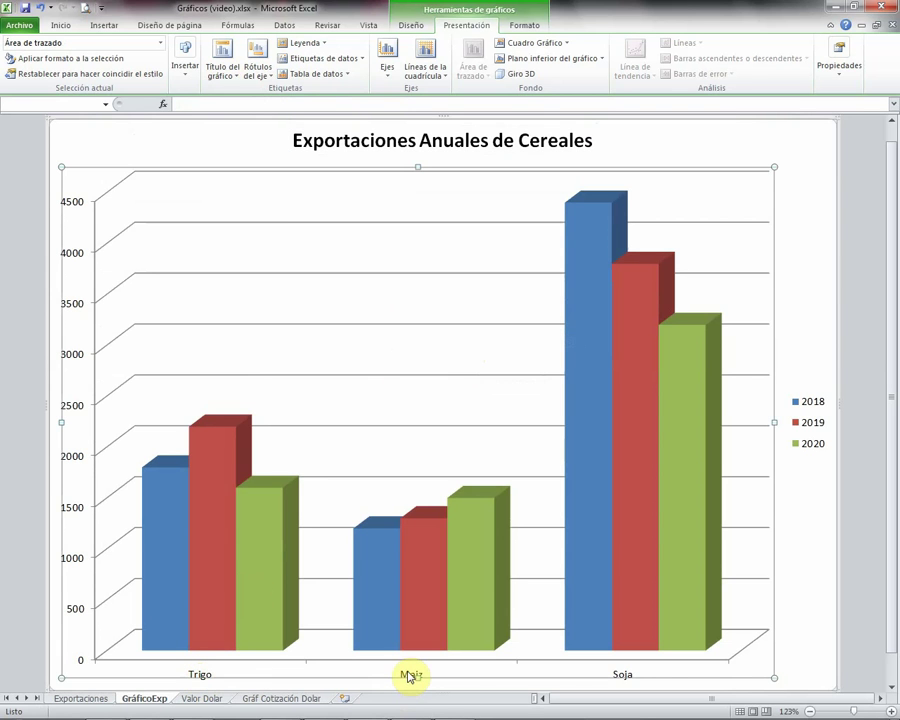
pyautogui.click(410, 678)
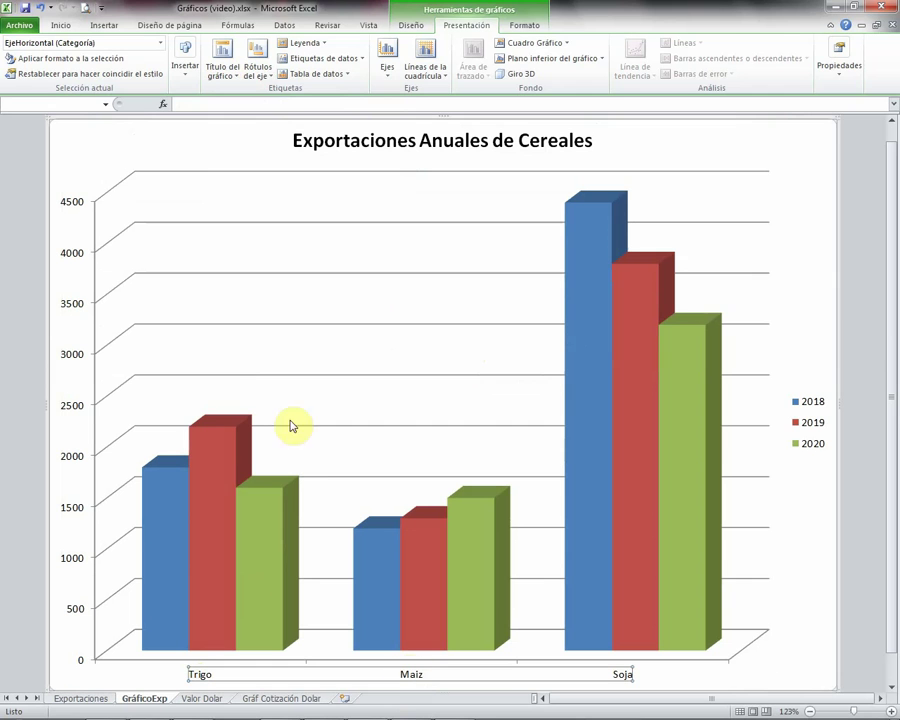
pyautogui.click(62, 22)
pyautogui.click(167, 49)
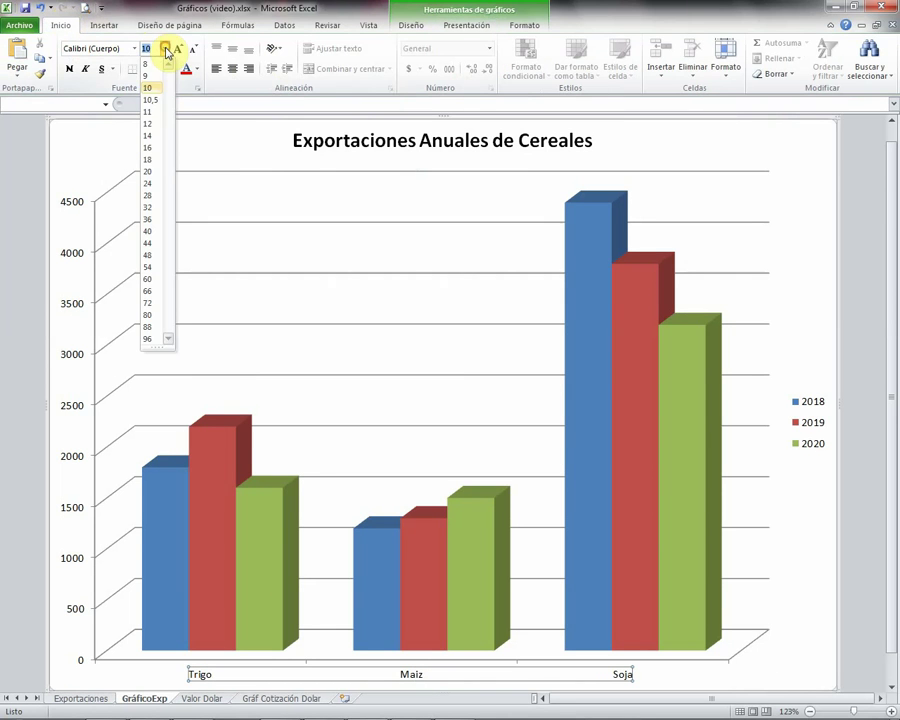
pyautogui.click(153, 150)
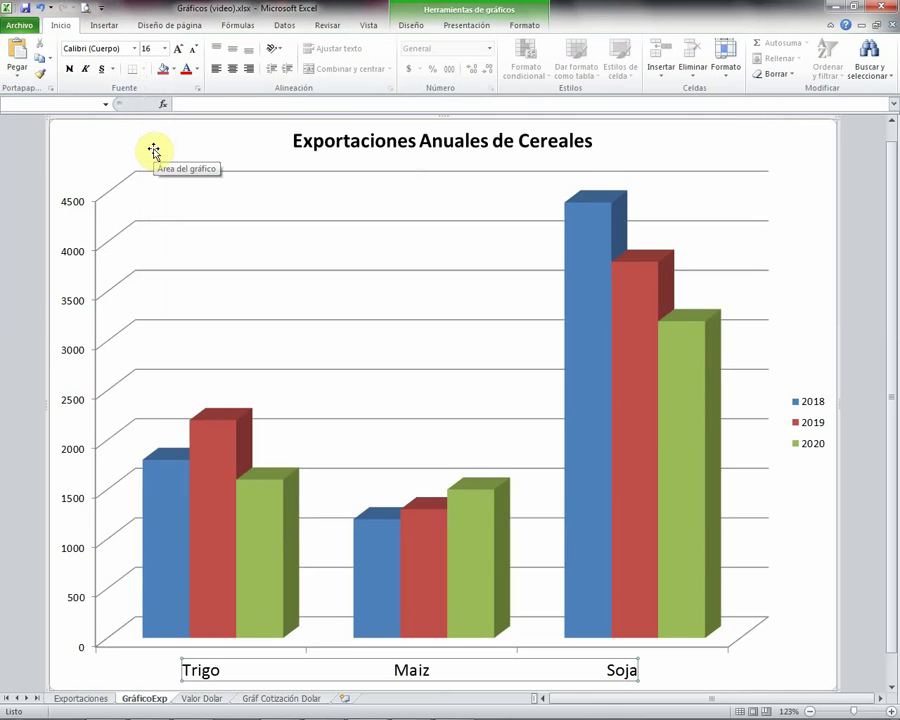
# Step: Set the font size of the vertical axis value labels to 16
pyautogui.click(71, 352)
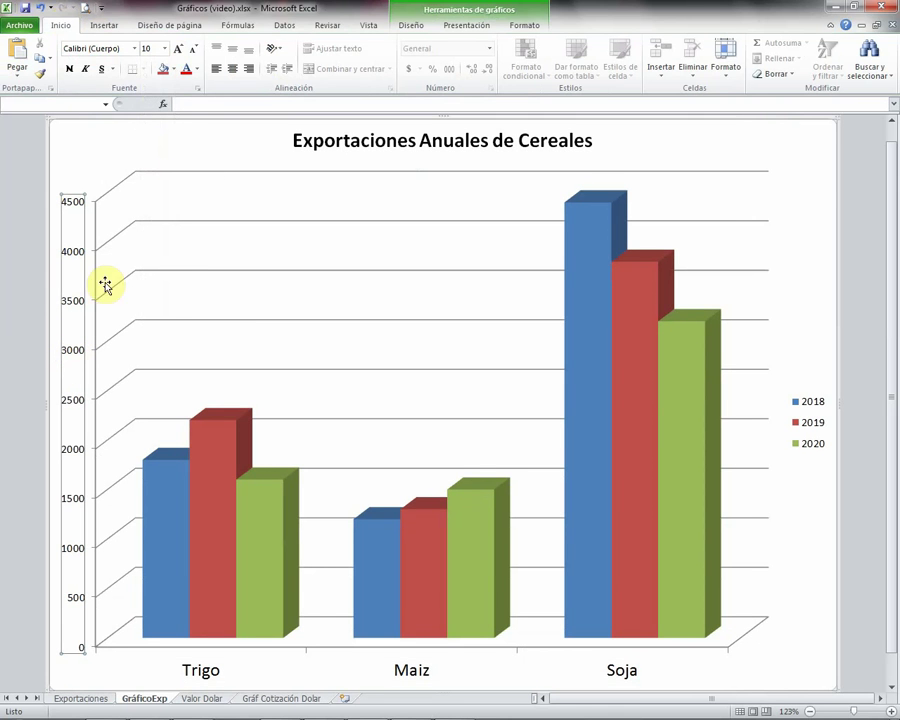
pyautogui.click(167, 49)
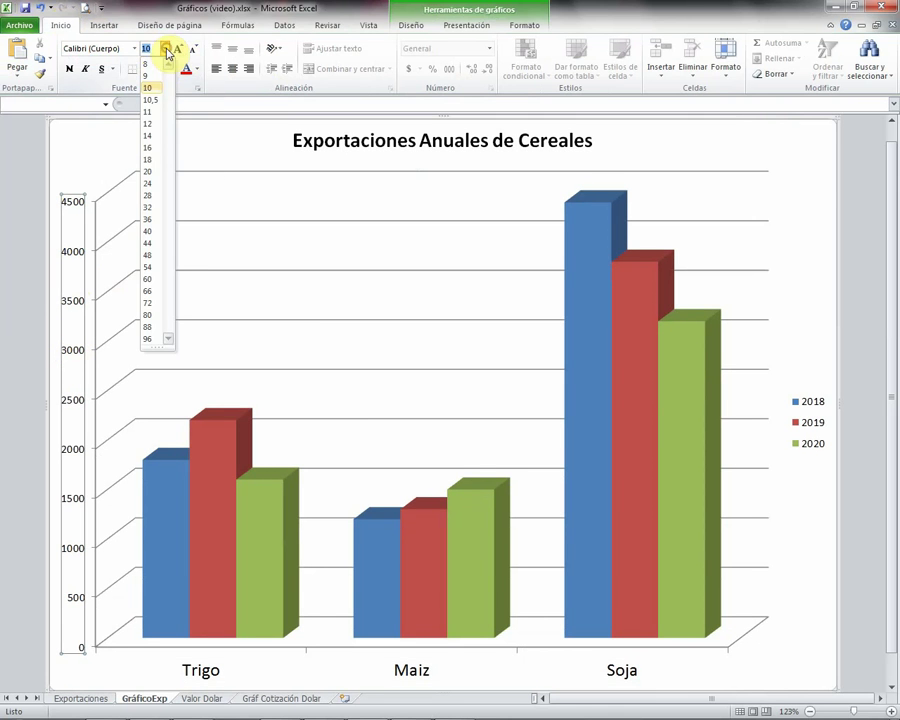
pyautogui.click(149, 147)
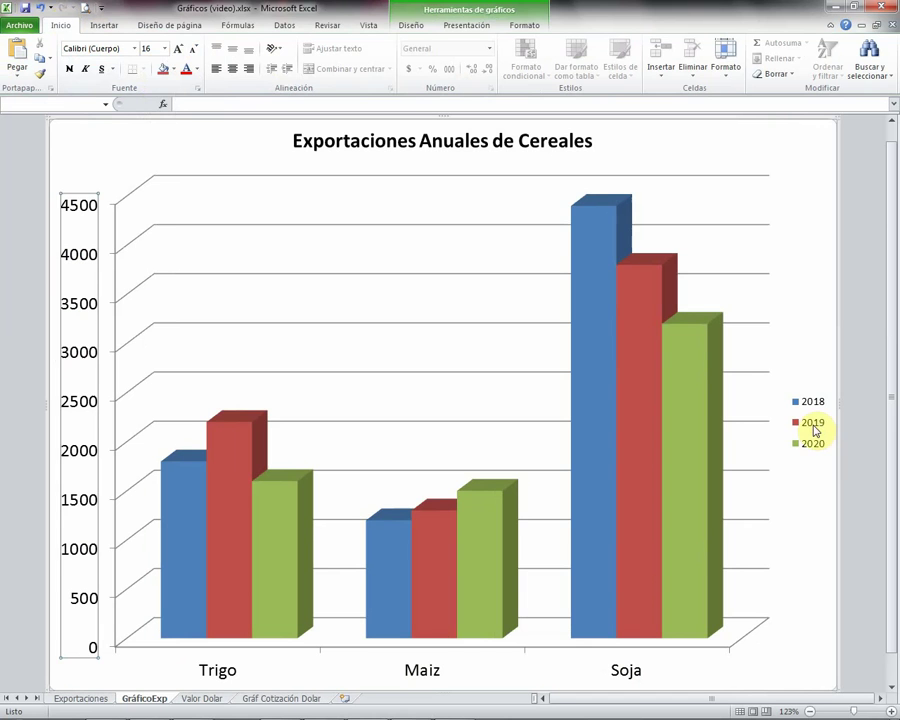
# Step: Set the font size of the chart legend to 20
pyautogui.click(811, 425)
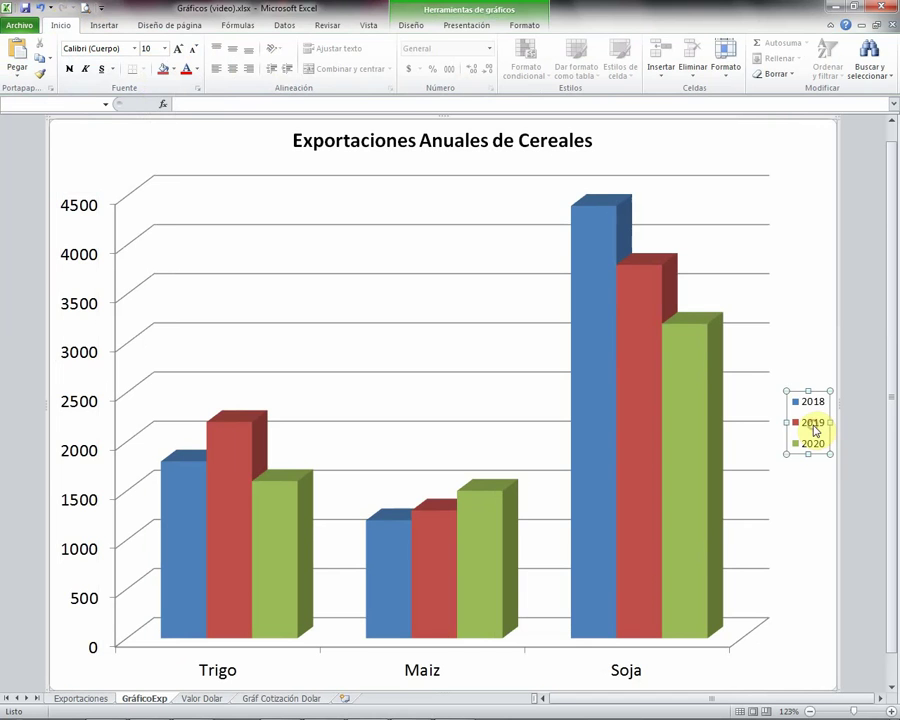
pyautogui.click(165, 48)
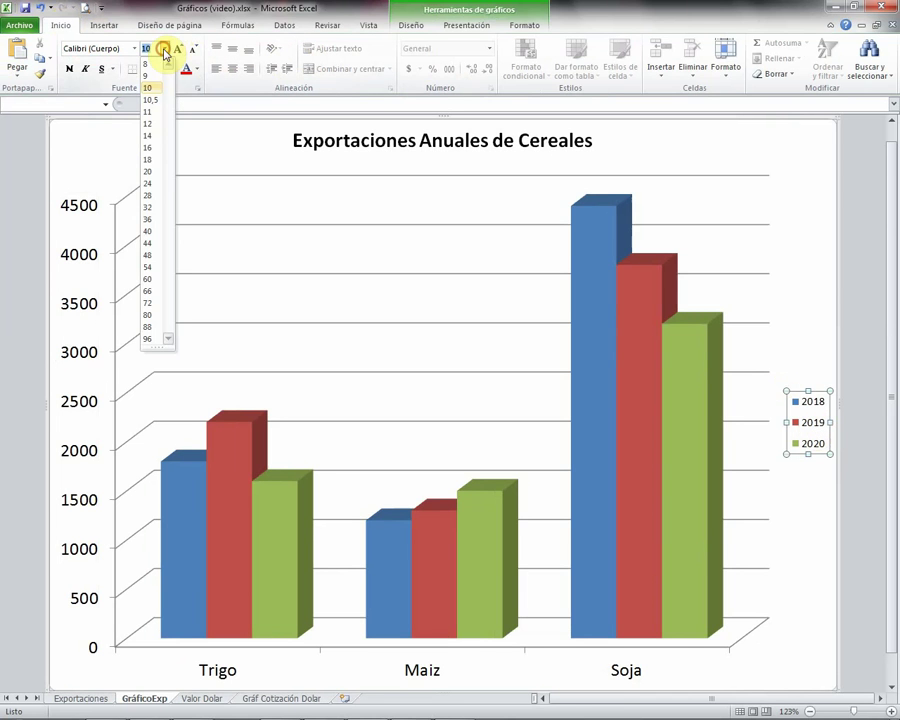
pyautogui.click(149, 172)
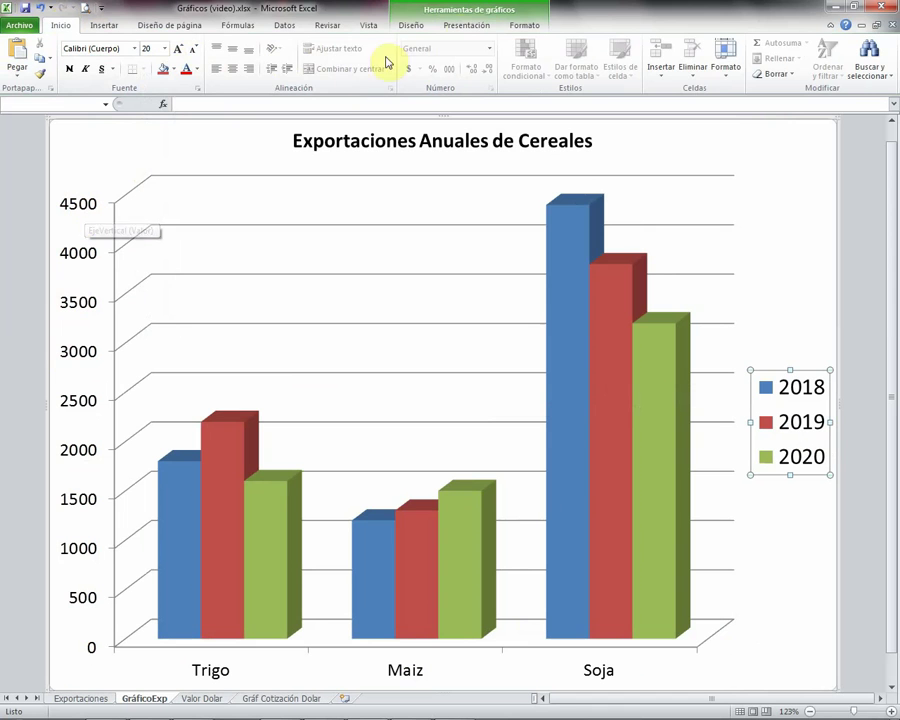
# Step: Add a rotated title to the primary vertical axis reading "Valores expresados en pesos"
pyautogui.click(467, 27)
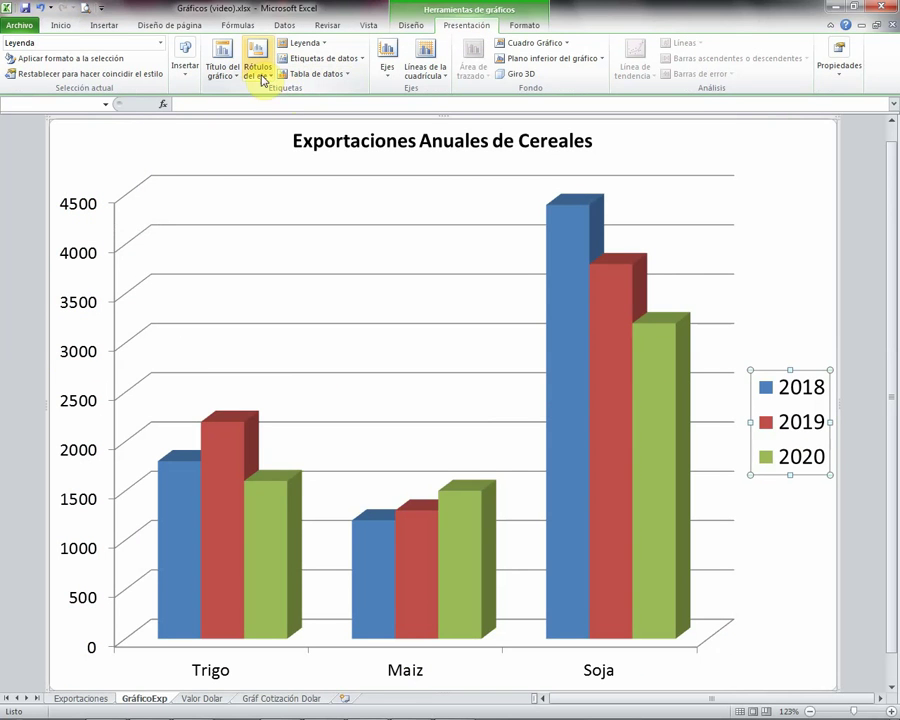
pyautogui.click(261, 76)
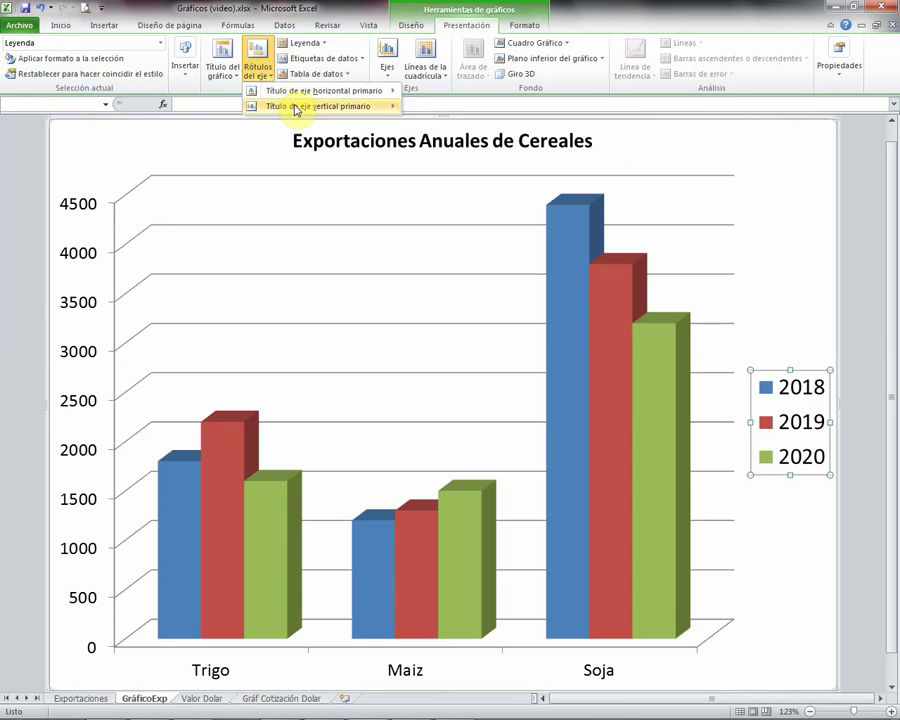
pyautogui.moveTo(296, 110)
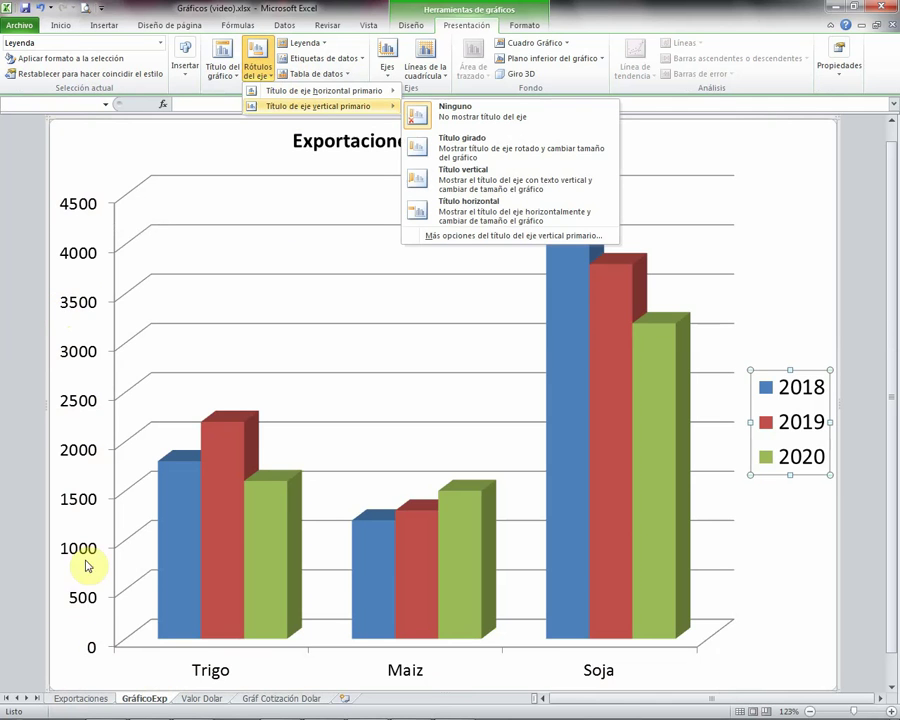
pyautogui.click(474, 147)
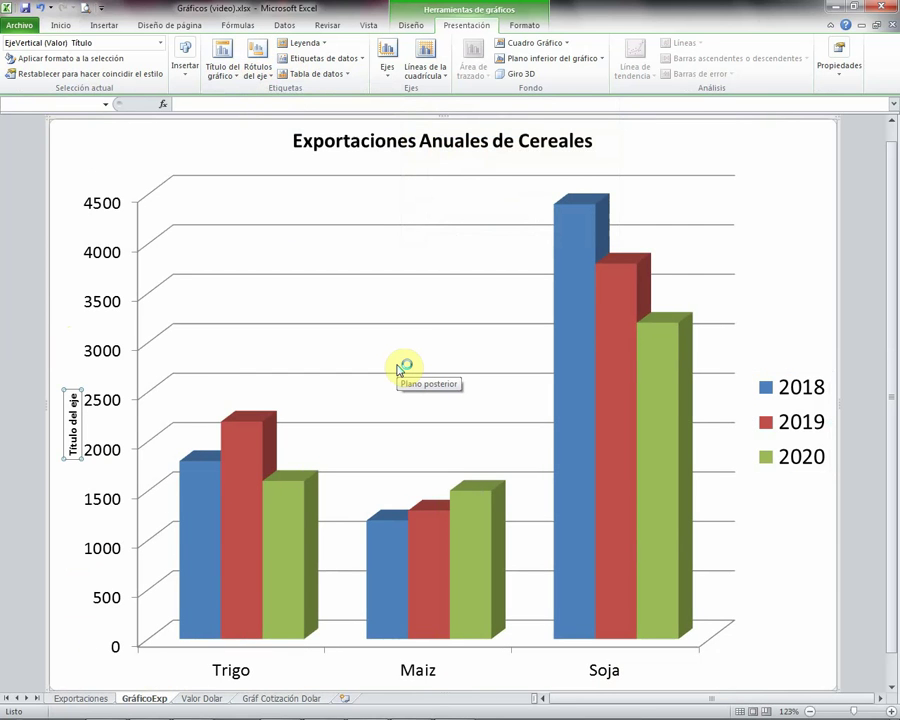
pyautogui.write('Valores expresados en pesos')
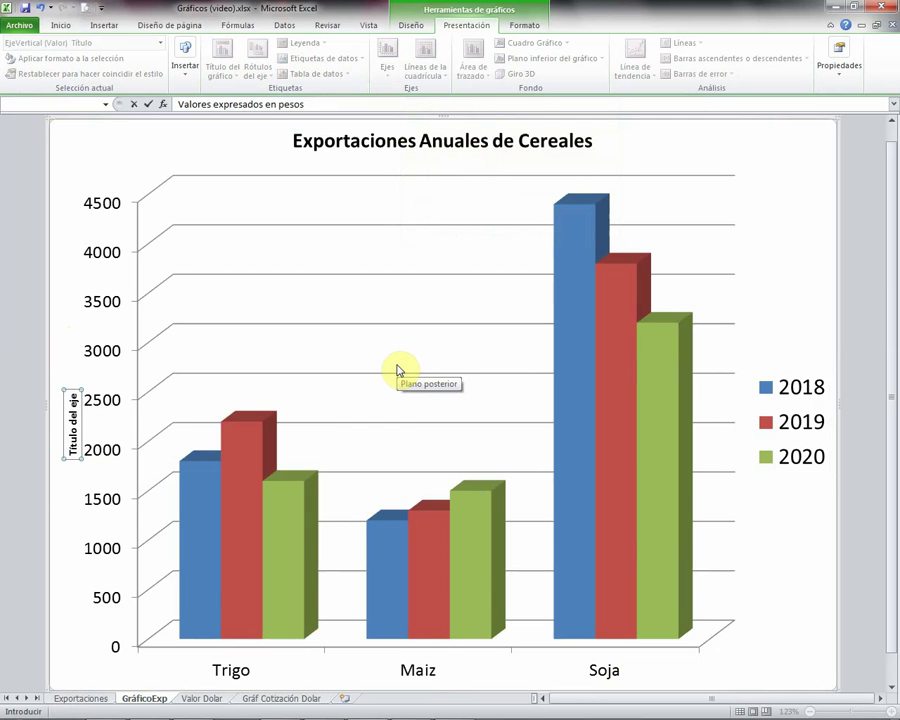
pyautogui.press('Return')
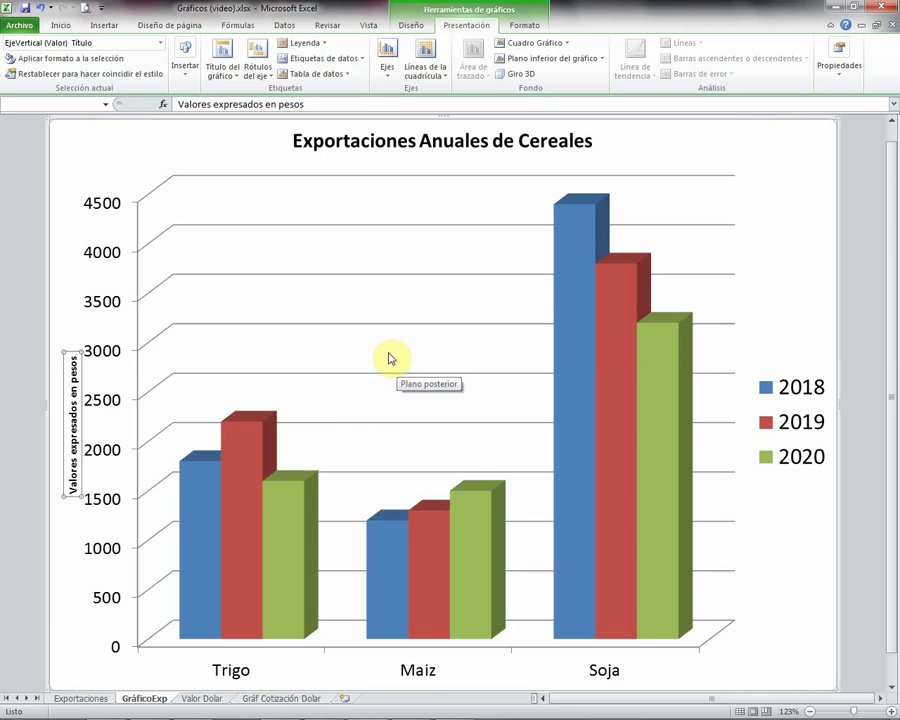
pyautogui.click(789, 263)
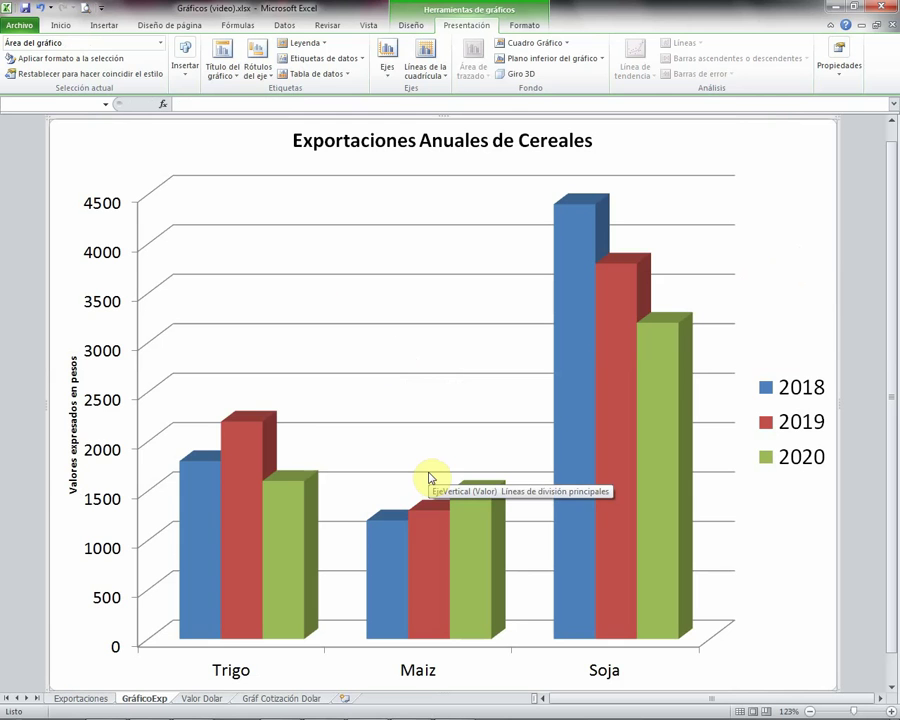
# Step: Set the font size of the vertical axis title "Valores expresados en pesos" to 16
pyautogui.click(75, 432)
pyautogui.click(60, 25)
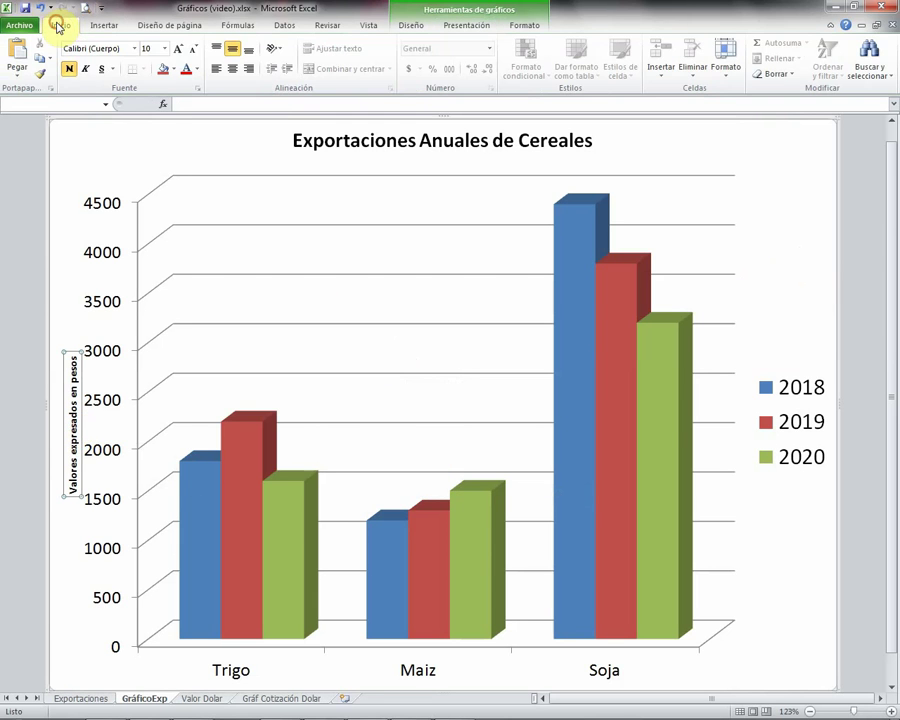
pyautogui.click(165, 48)
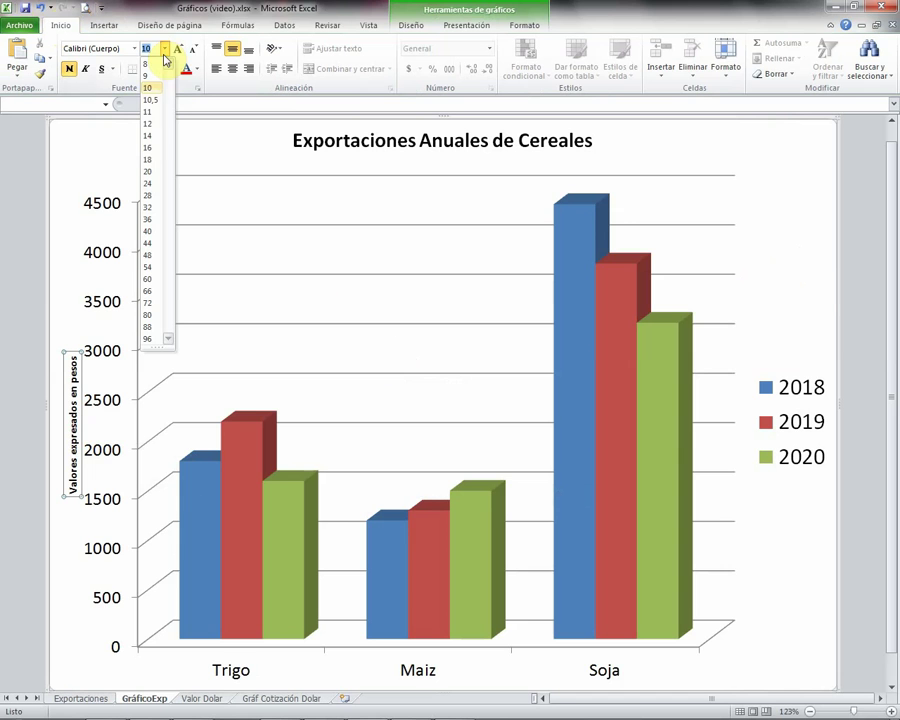
pyautogui.click(147, 147)
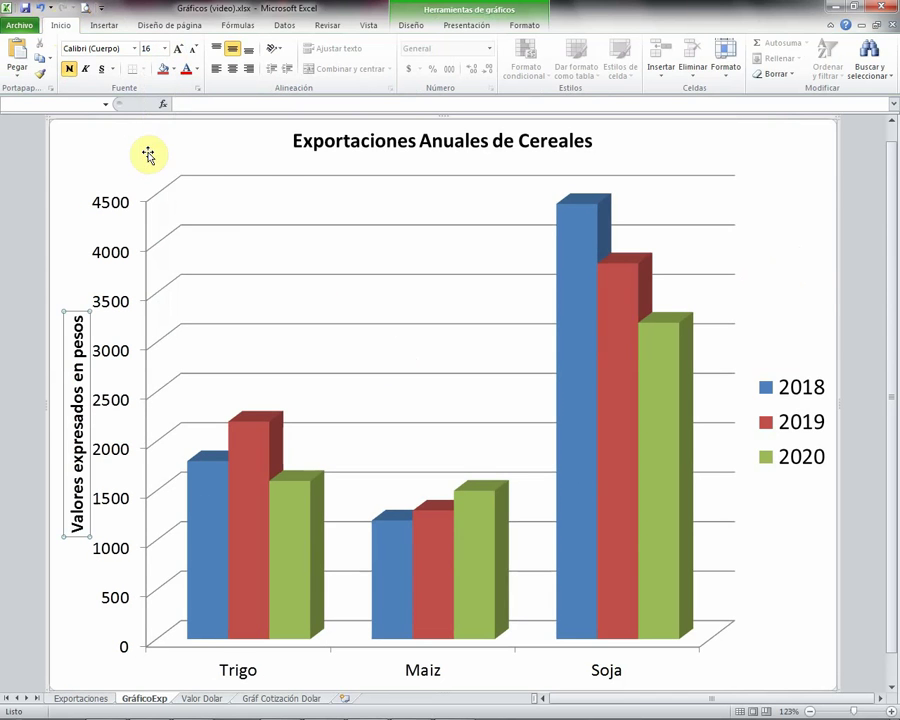
# Step: Turn the chart legend off and show it again aligned to the right of the chart
pyautogui.click(416, 26)
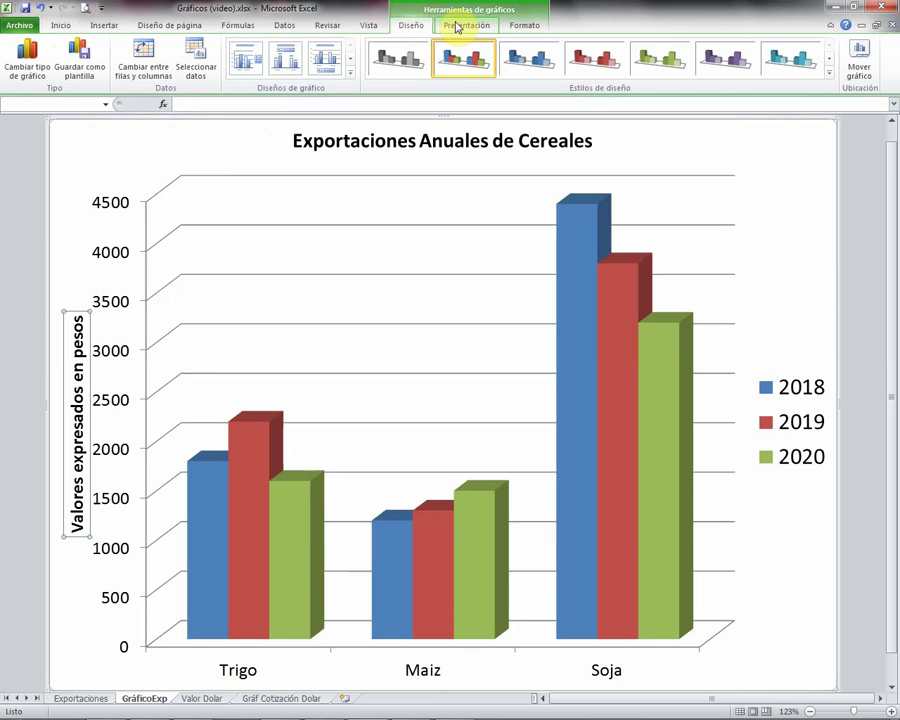
pyautogui.click(457, 26)
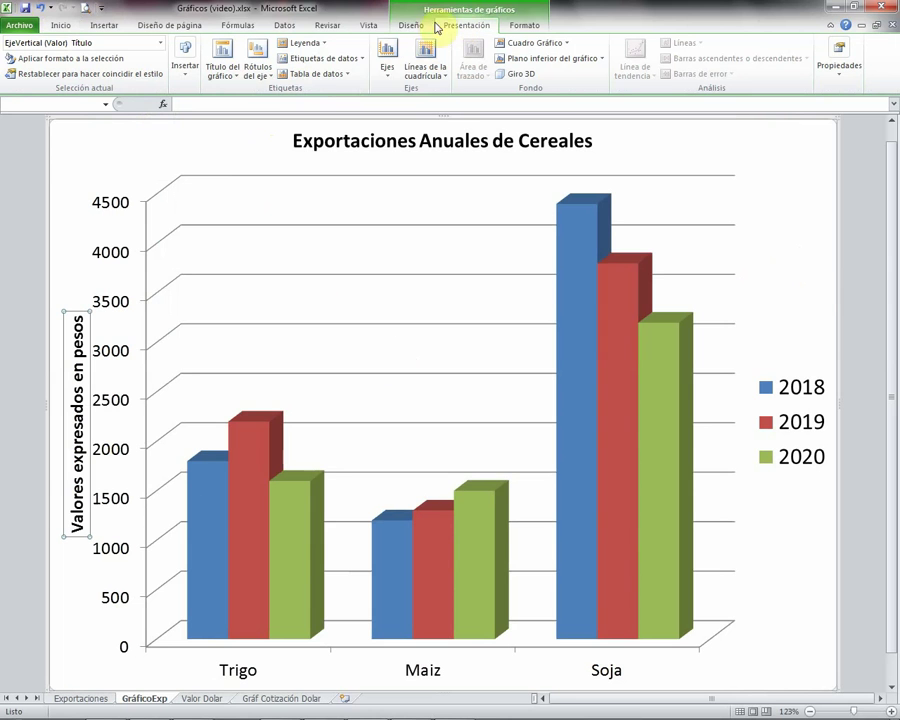
pyautogui.click(316, 44)
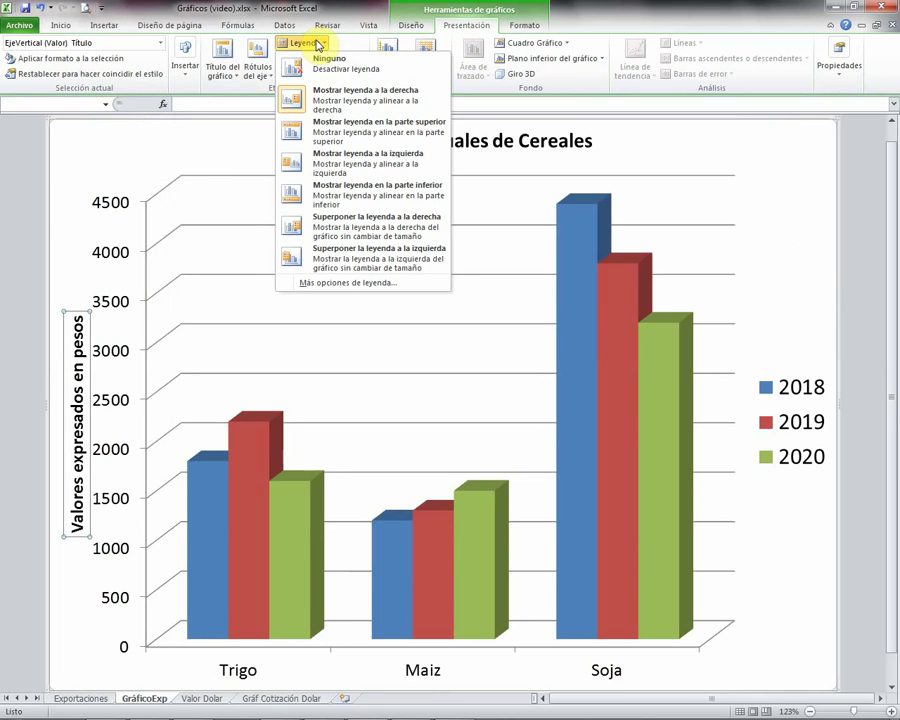
pyautogui.click(328, 66)
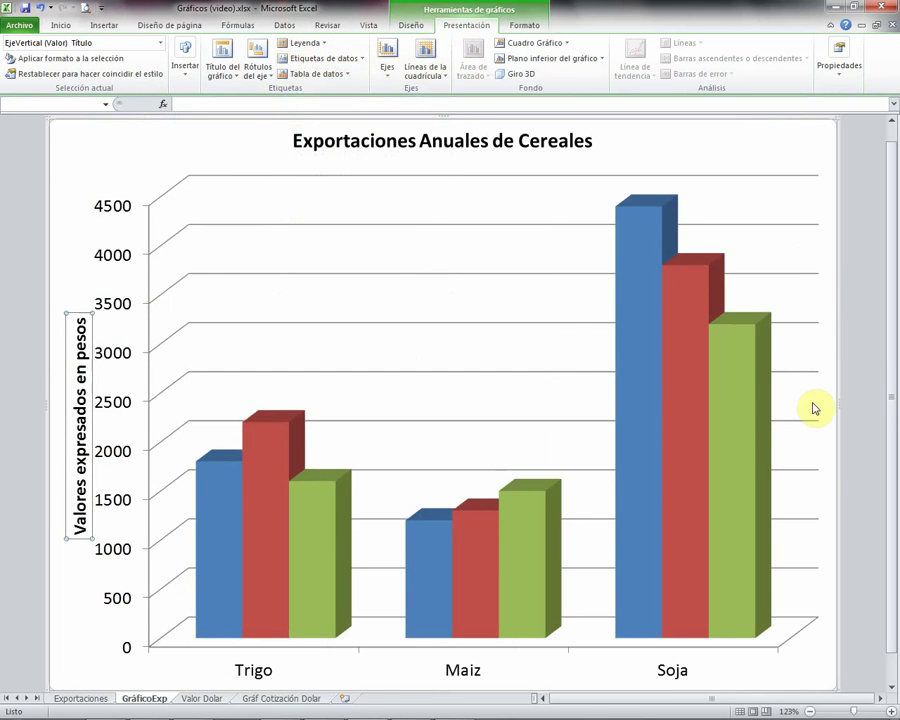
pyautogui.click(298, 42)
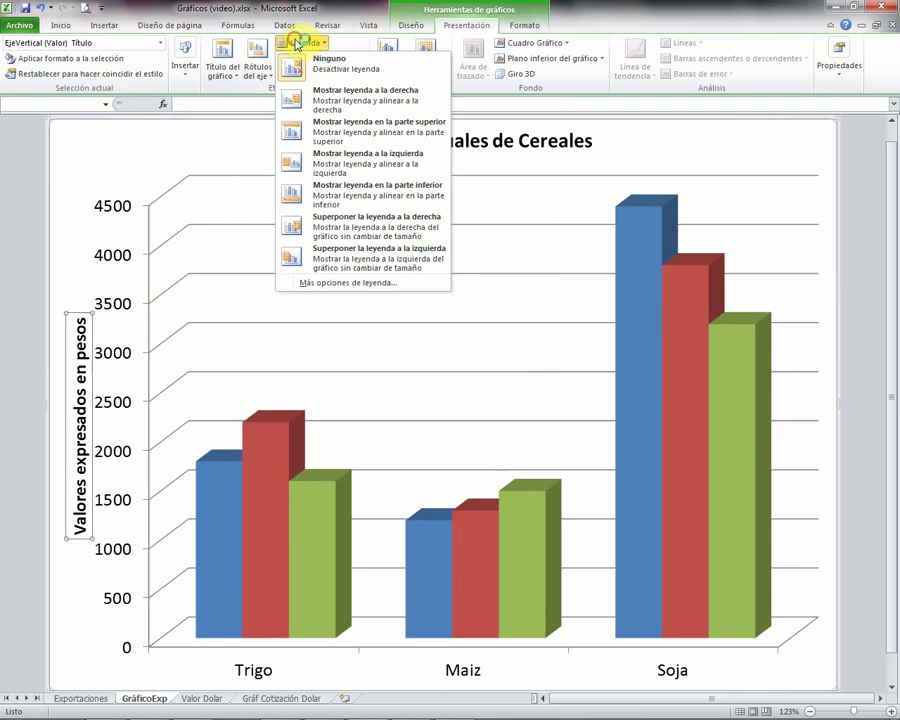
pyautogui.click(338, 105)
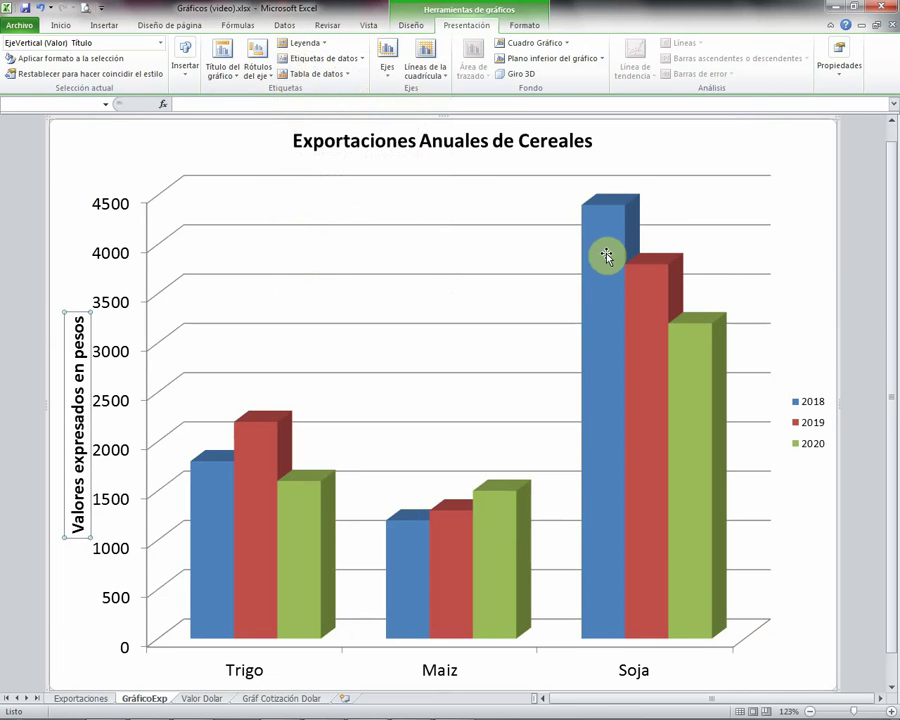
# Step: Try the legend above the plot and on its left side, and return it to the right side
pyautogui.click(302, 43)
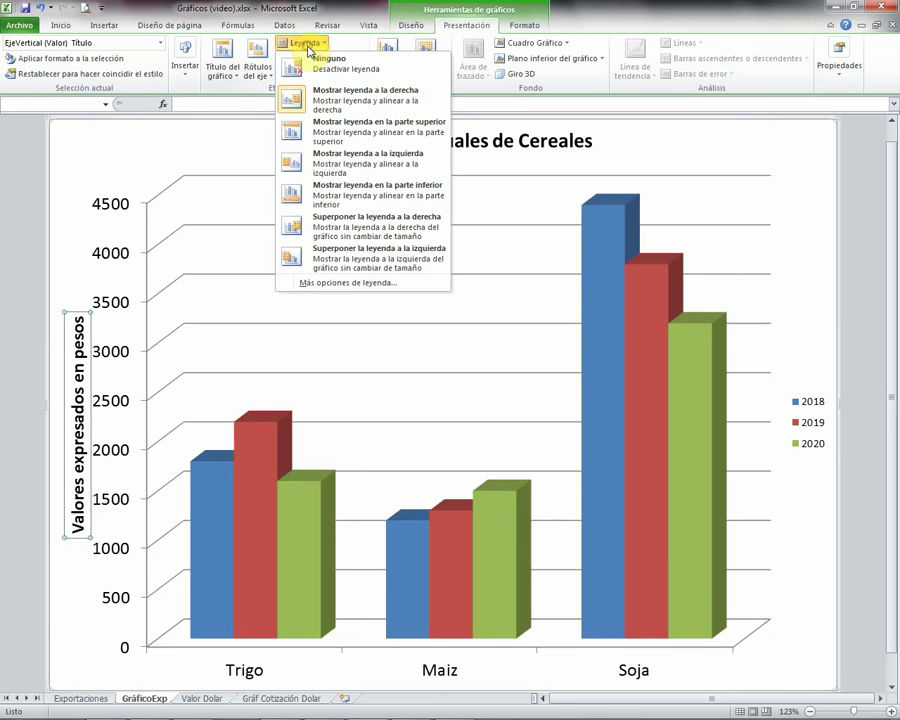
pyautogui.click(324, 132)
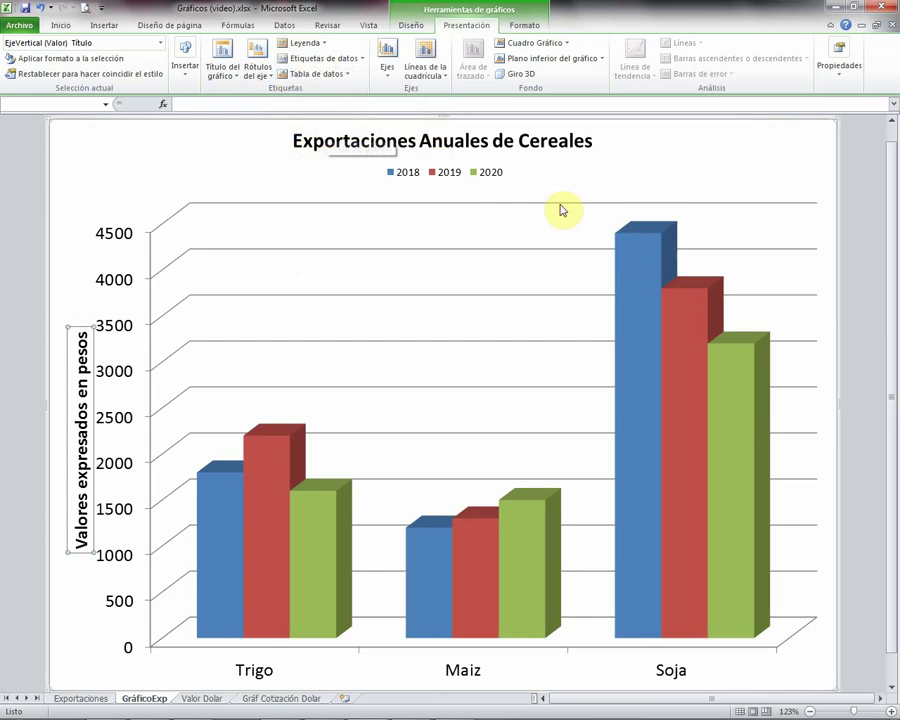
pyautogui.click(312, 44)
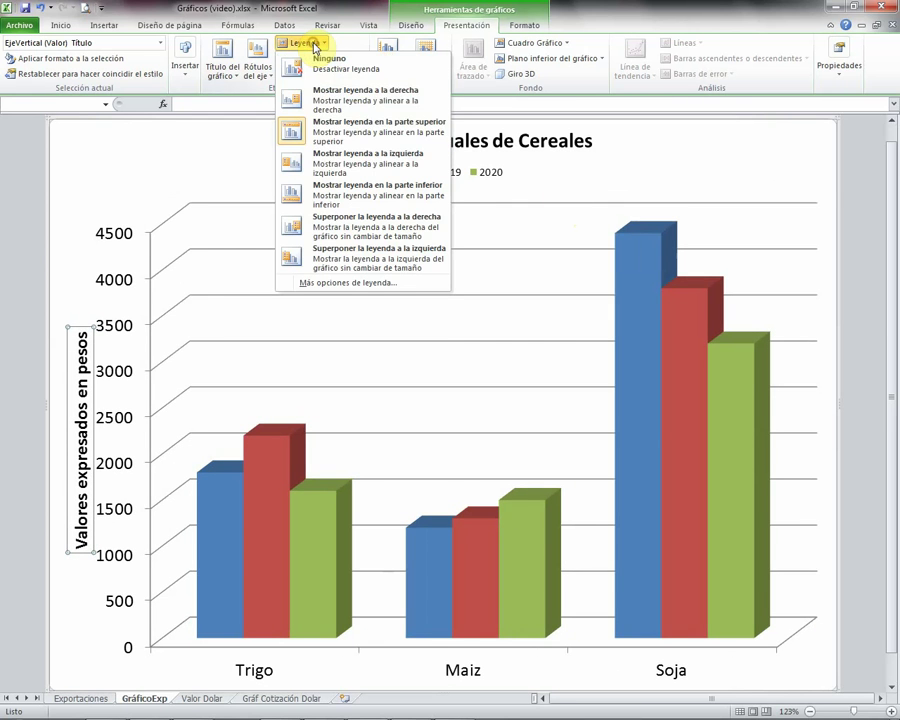
pyautogui.click(338, 158)
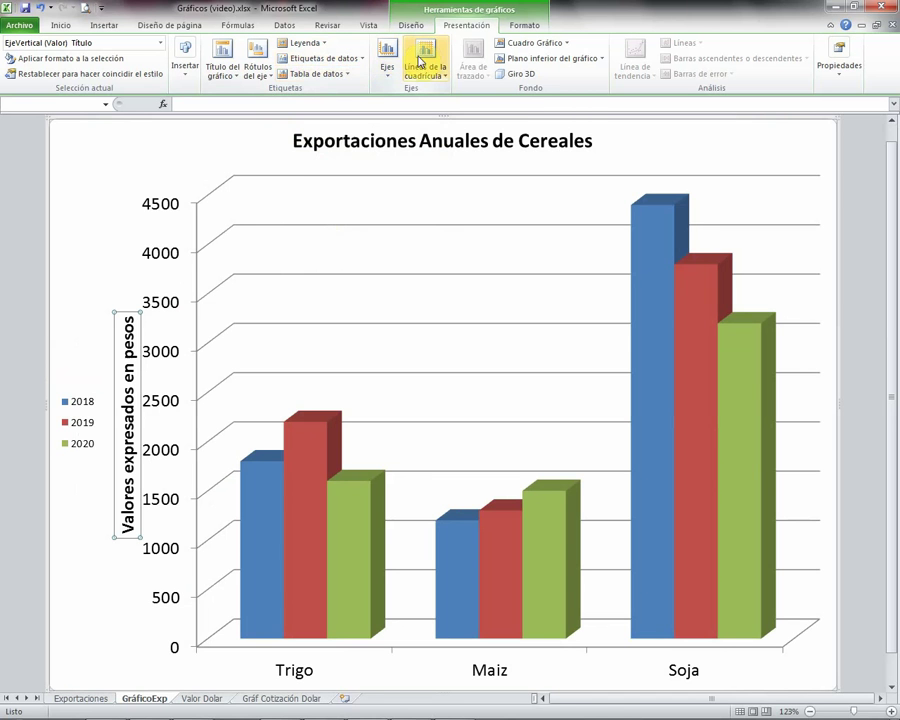
pyautogui.click(314, 45)
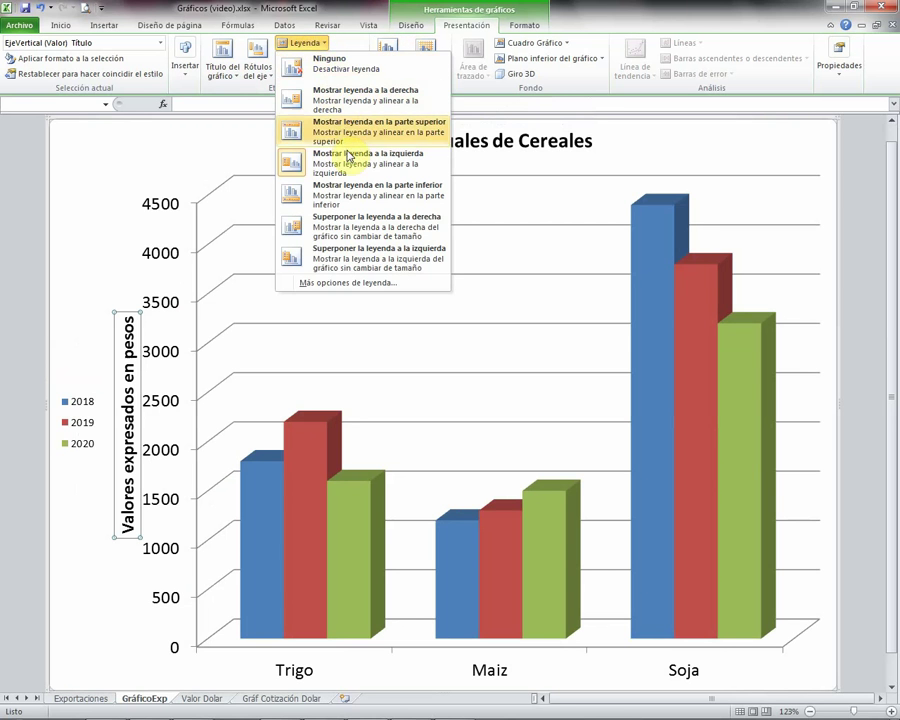
pyautogui.click(352, 100)
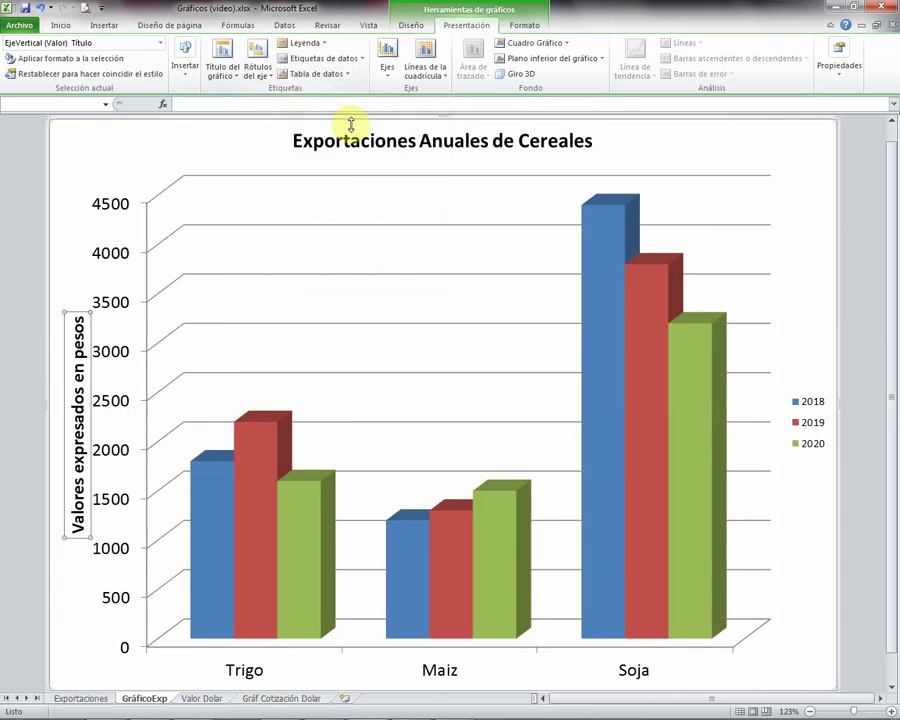
# Step: Set the font size of the chart legend to 24 and deselect it
pyautogui.click(806, 415)
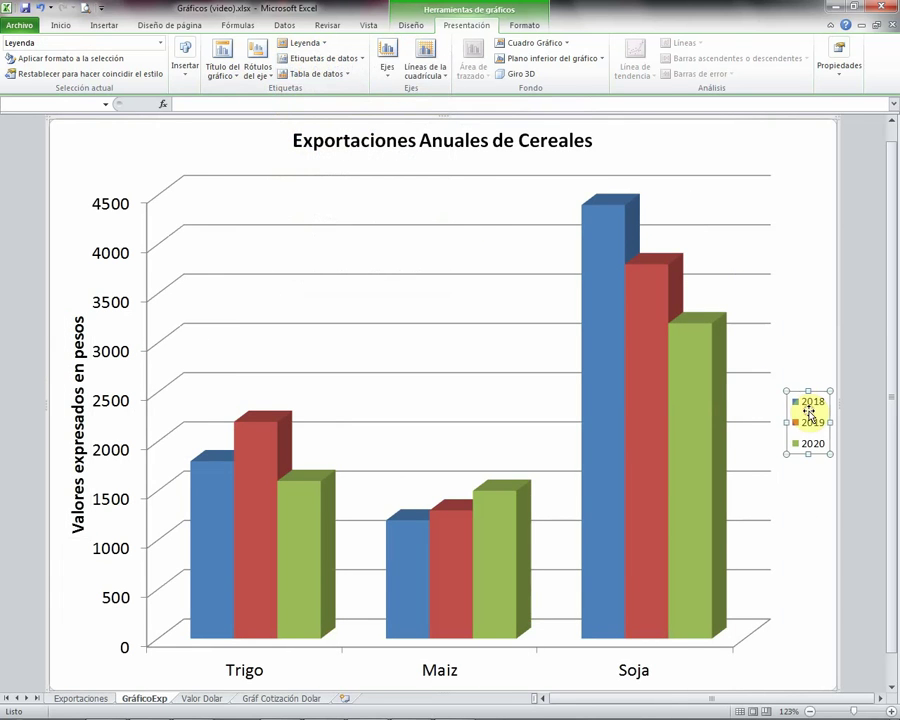
pyautogui.click(61, 25)
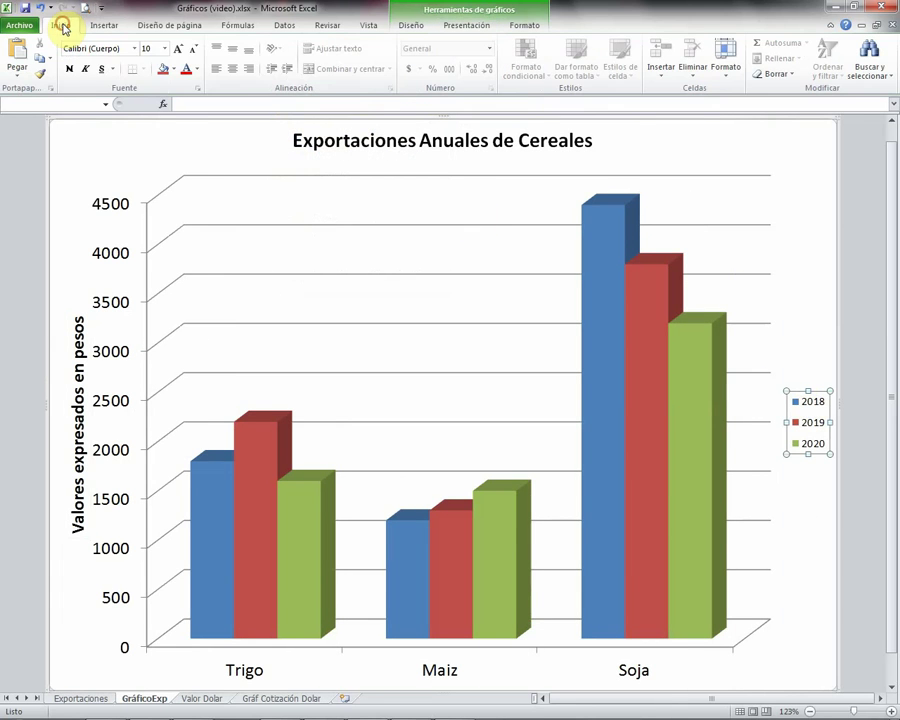
pyautogui.click(165, 48)
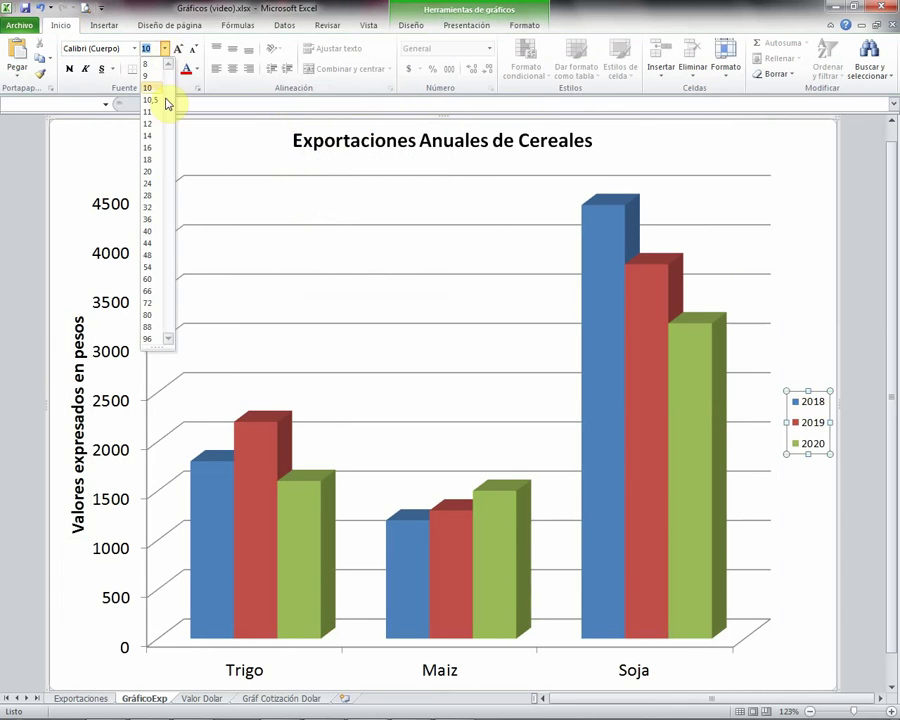
pyautogui.click(149, 183)
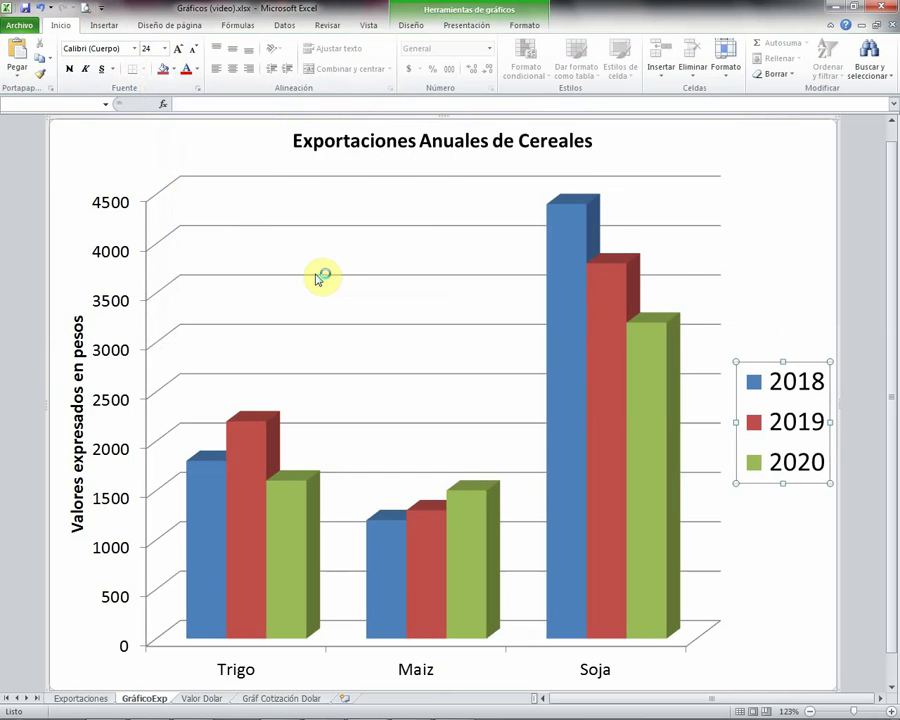
pyautogui.click(641, 147)
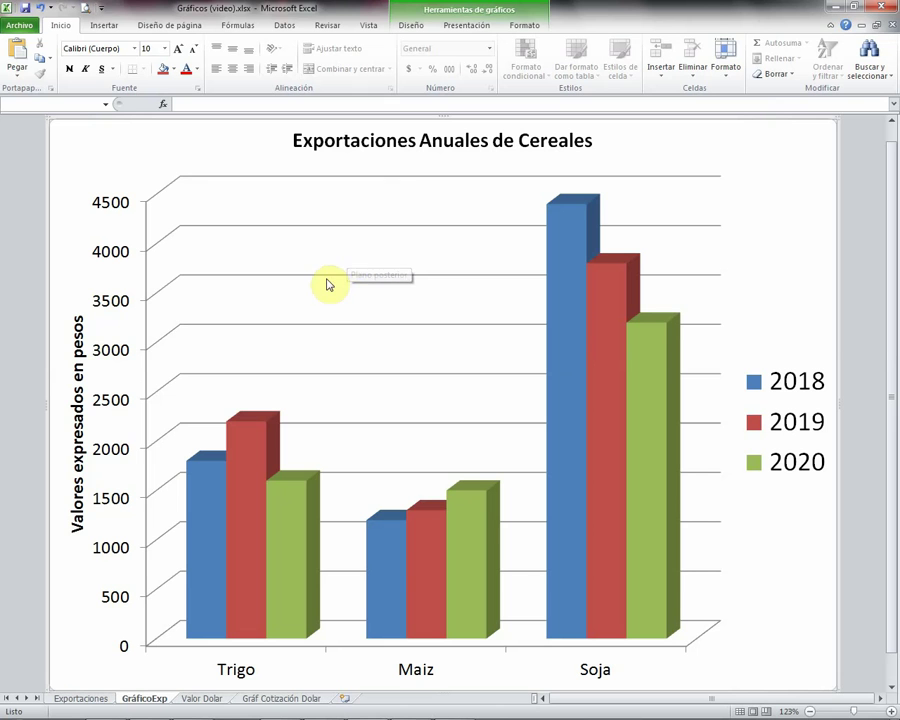
# Step: View the dollar price table on the Valor Dolar sheet and the line chart on the Gráf Cotización Dolar sheet
pyautogui.click(200, 699)
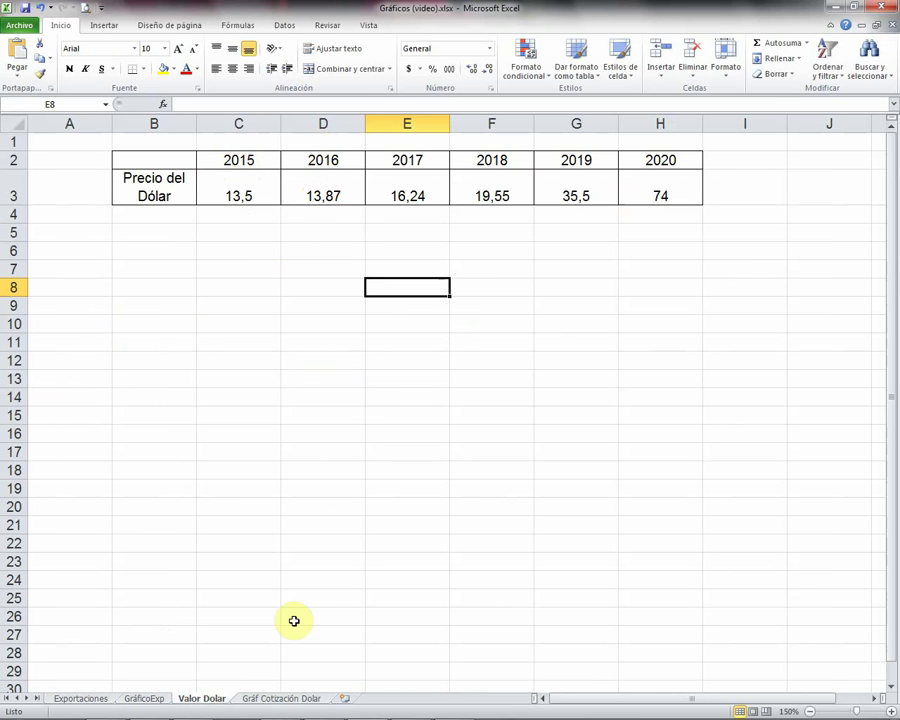
pyautogui.click(284, 698)
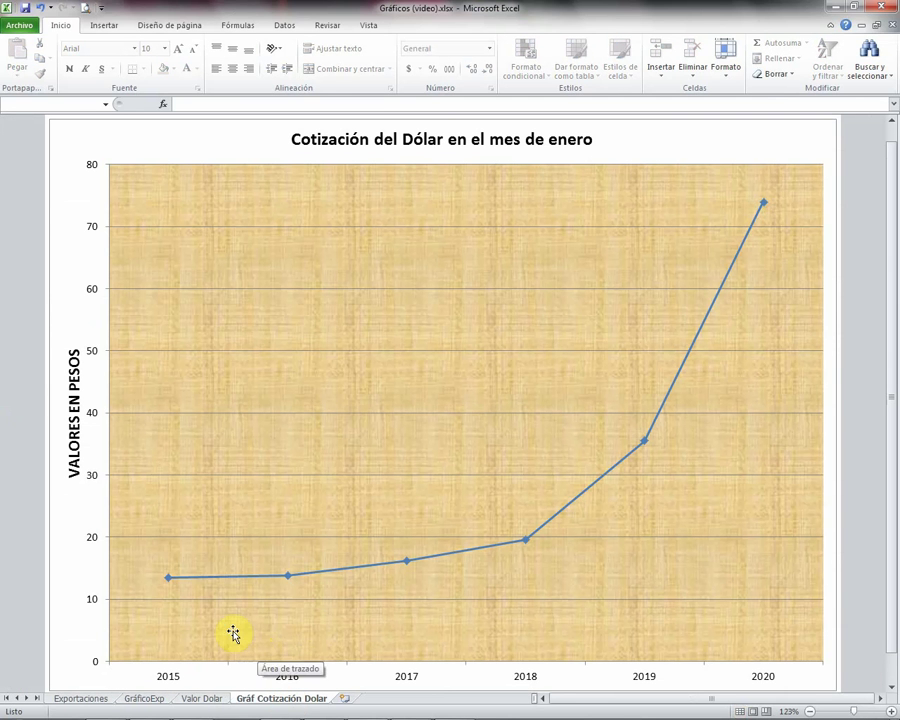